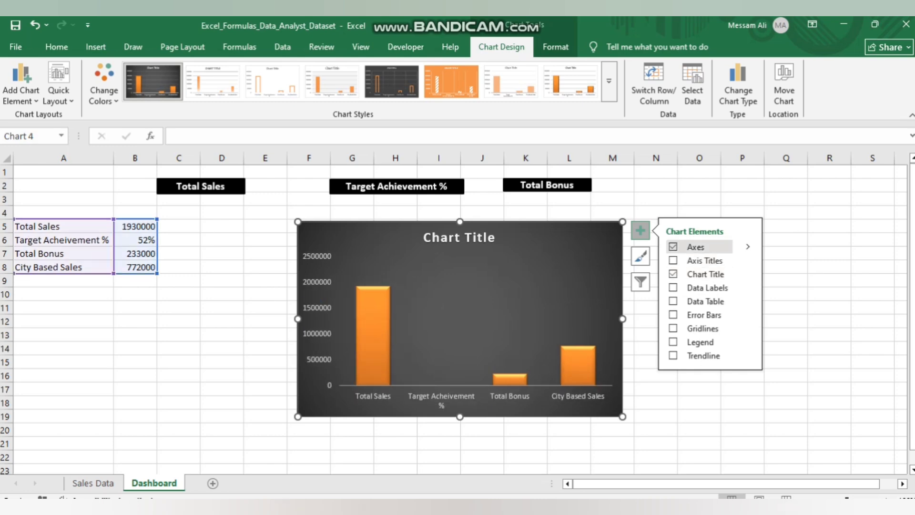
Try the column chart without its axes, and restore them.
click(673, 246)
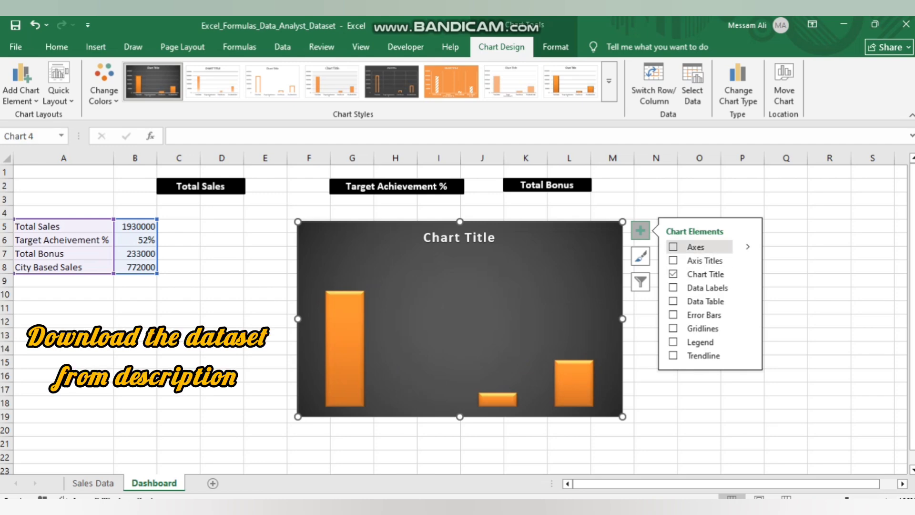
click(673, 247)
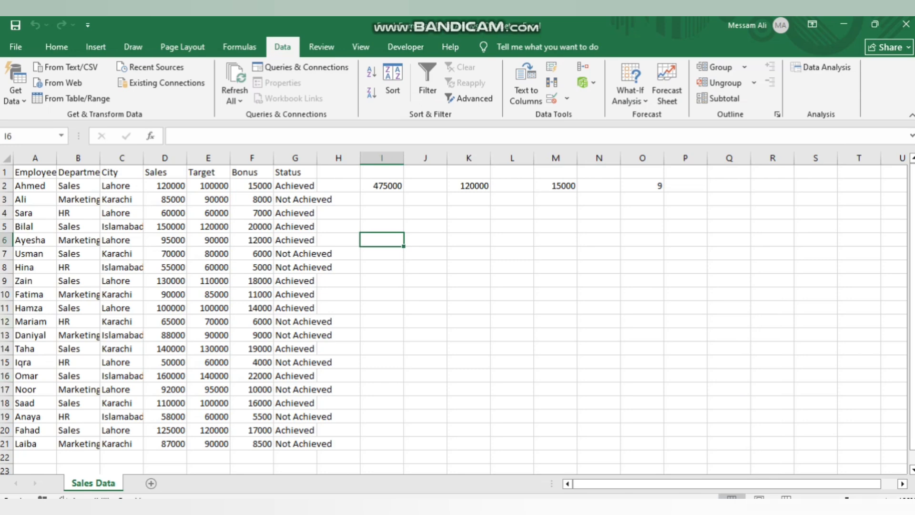
Examine the column headings of the Sales Data sheet from Employee through Status.
click(35, 172)
click(78, 172)
click(122, 172)
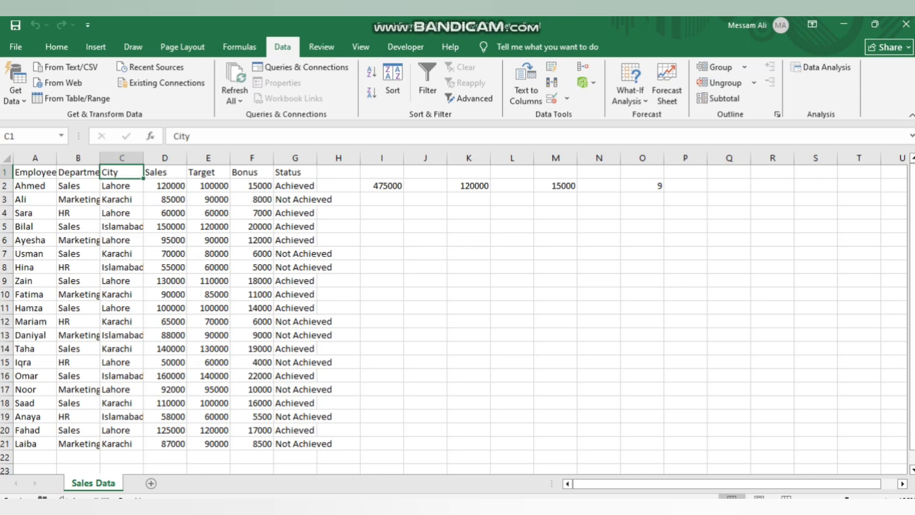
click(165, 172)
click(209, 185)
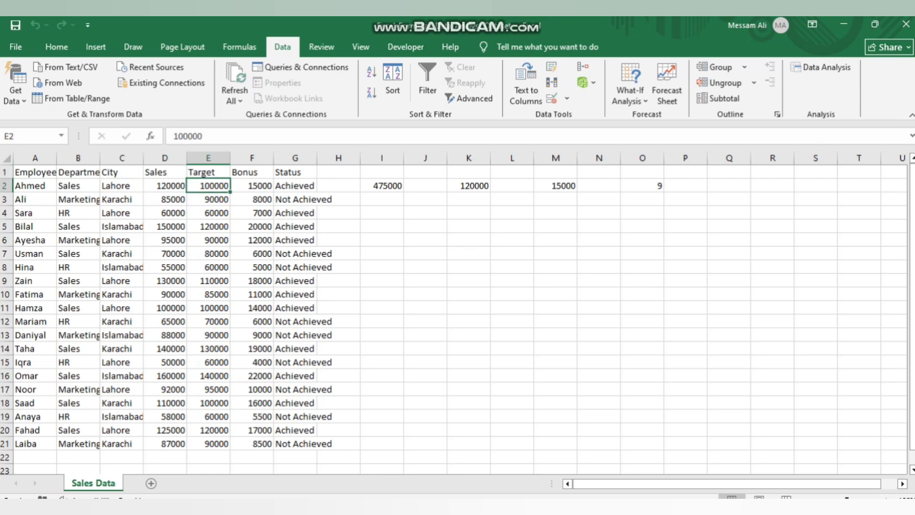
click(251, 172)
click(295, 172)
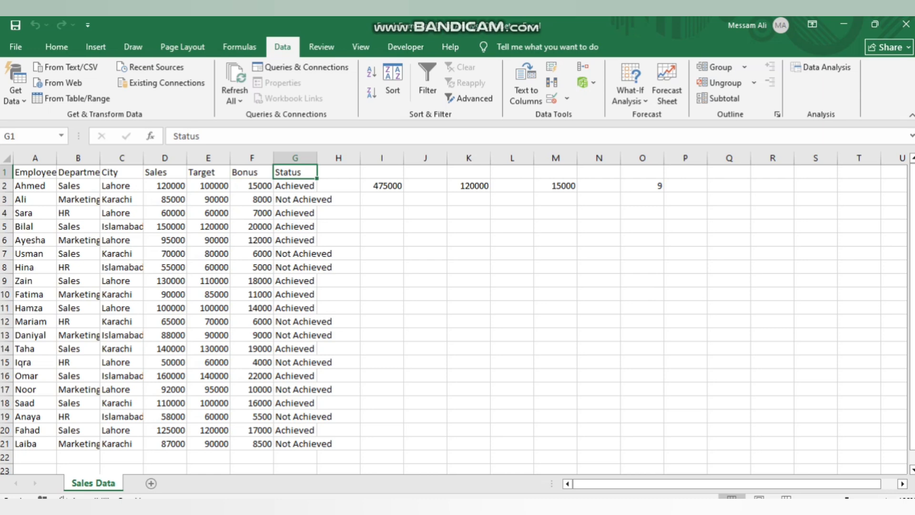
Inspect the formulas stored in cells I2, K2, M2 and O2 of the Sales Data sheet.
click(394, 186)
double_click(394, 186)
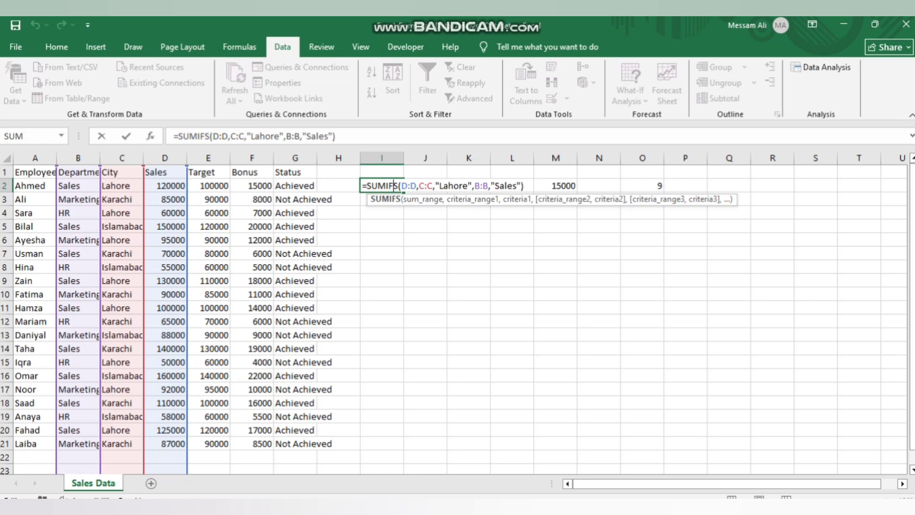
click(556, 185)
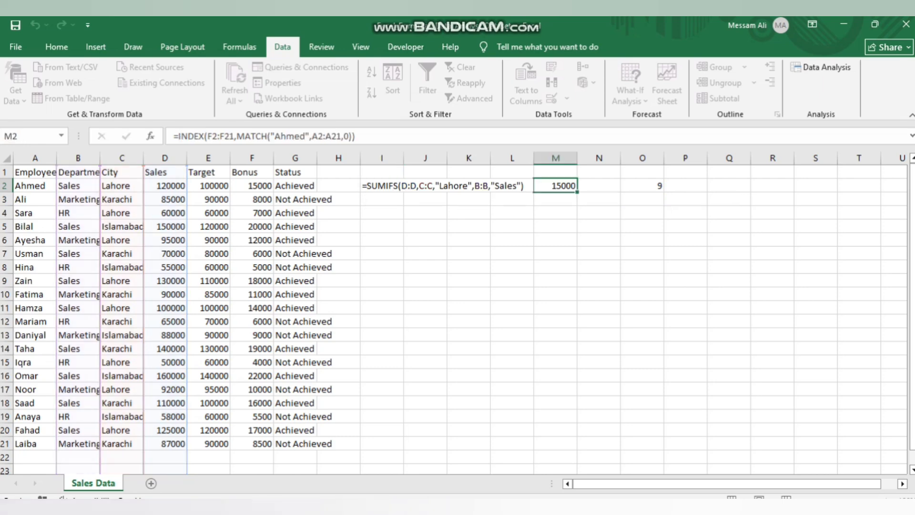
click(478, 185)
double_click(478, 185)
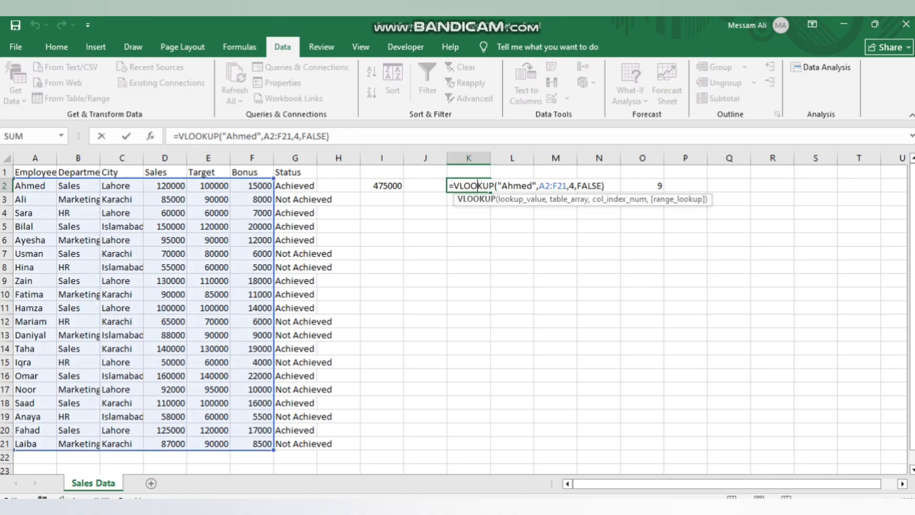
double_click(557, 185)
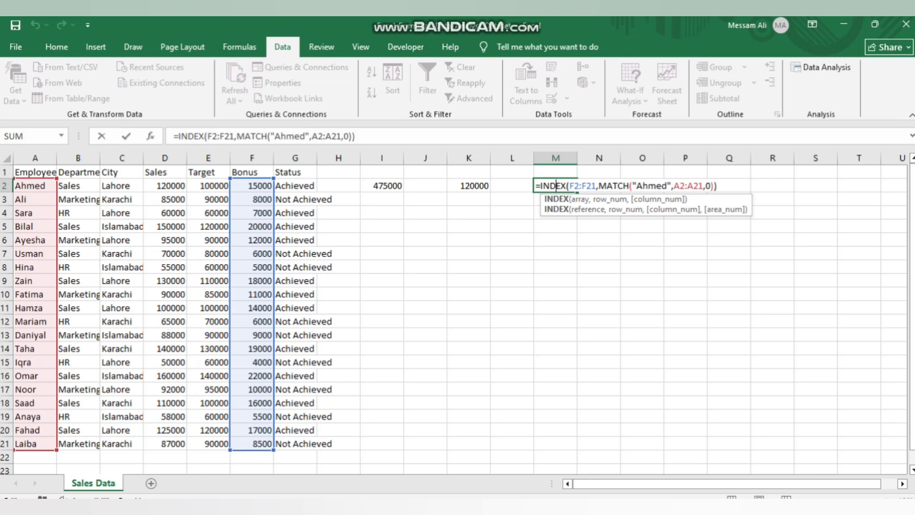
key(Return)
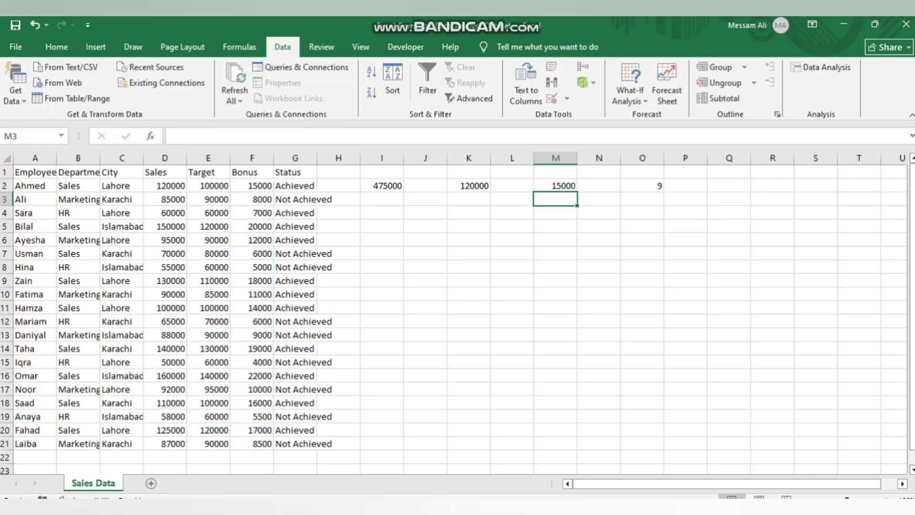
double_click(660, 186)
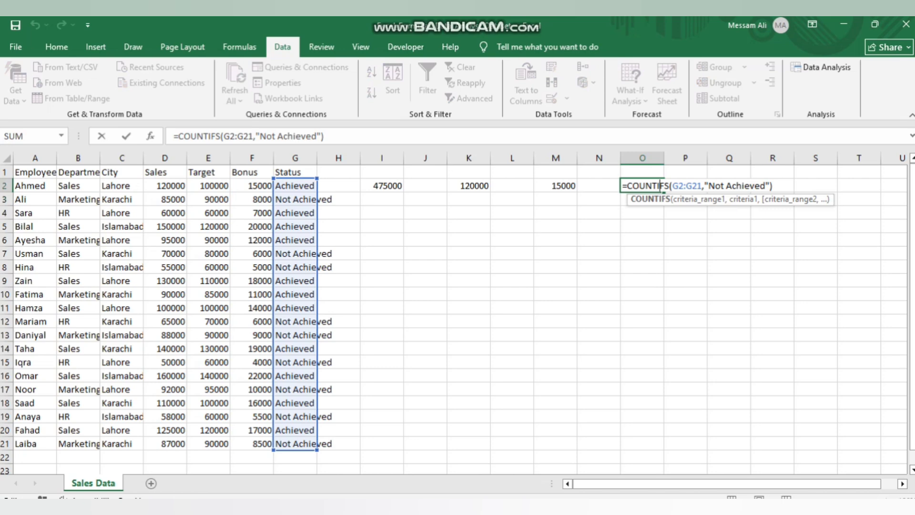
key(Return)
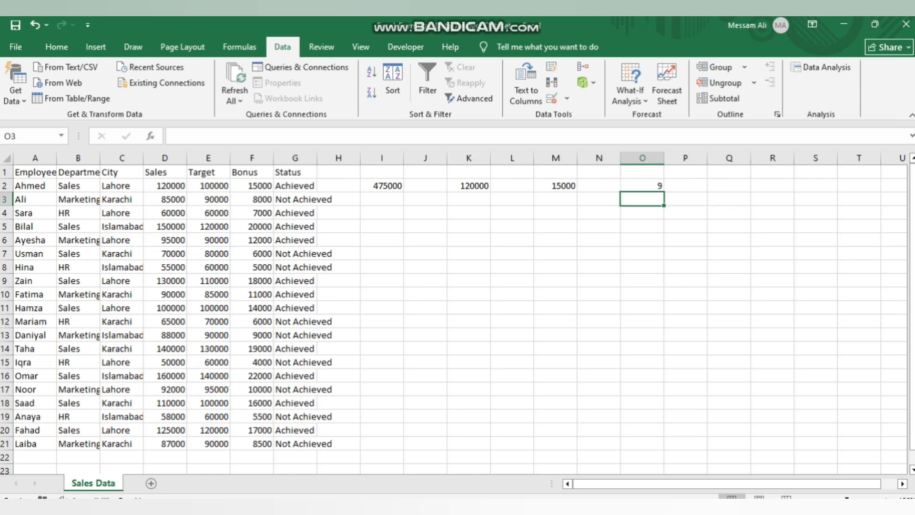
Add a new worksheet after Sales Data and name it Dashboard.
click(151, 483)
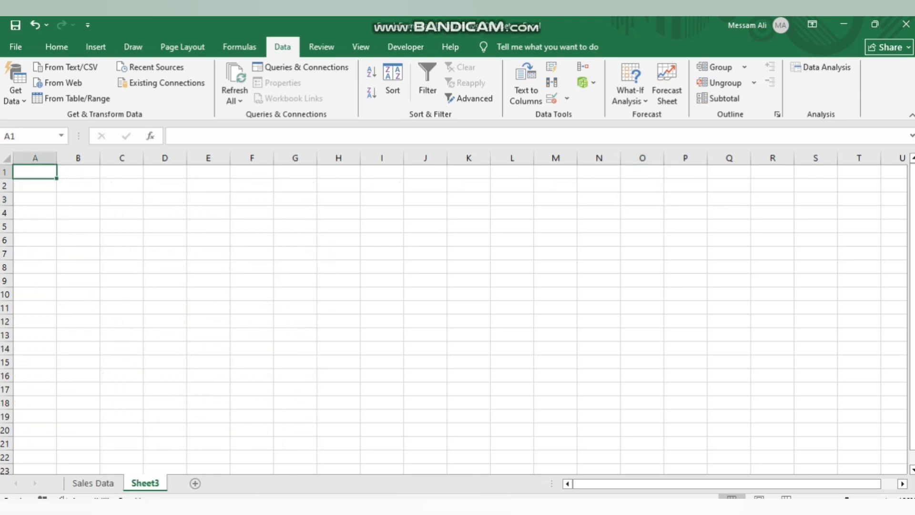
double_click(145, 483)
key(BackSpace)
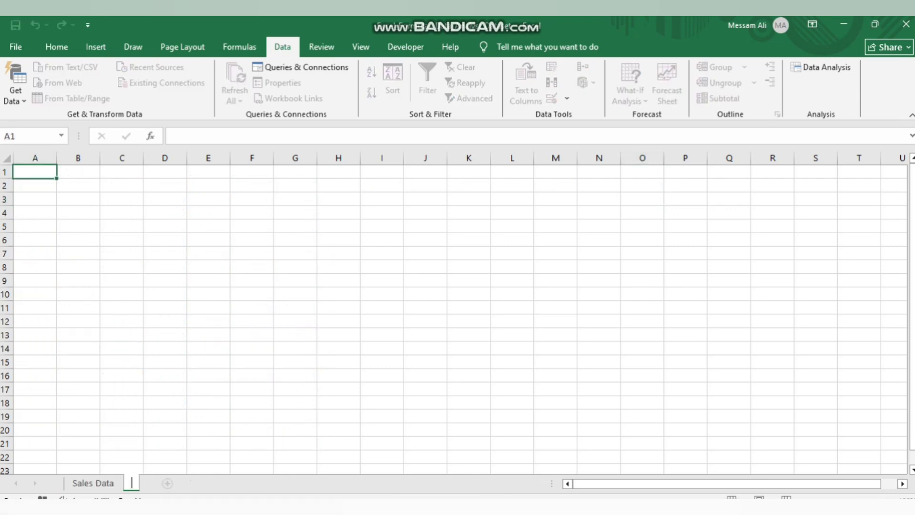
text(Dashboard)
key(Return)
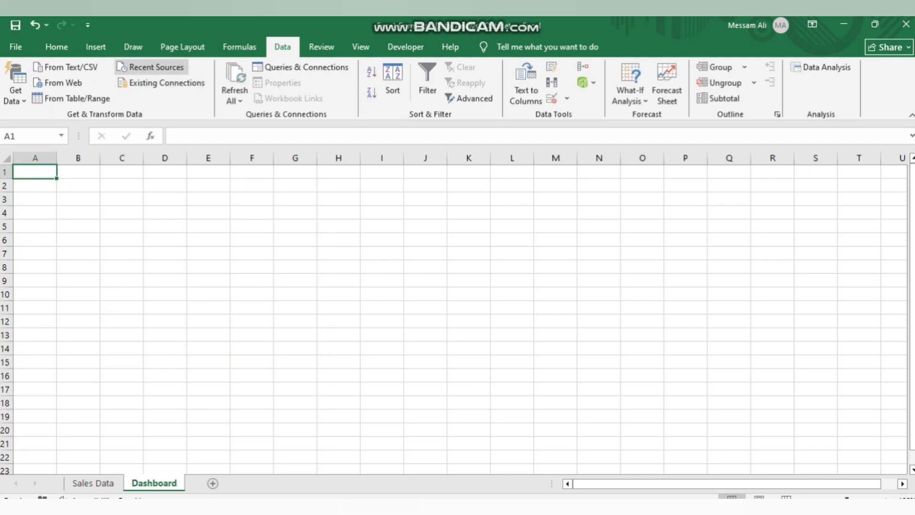
Add a rectangle about 1.33 by 0.22 inches over cells C2:D2, with the black shape style and the label "Total Sales".
click(96, 46)
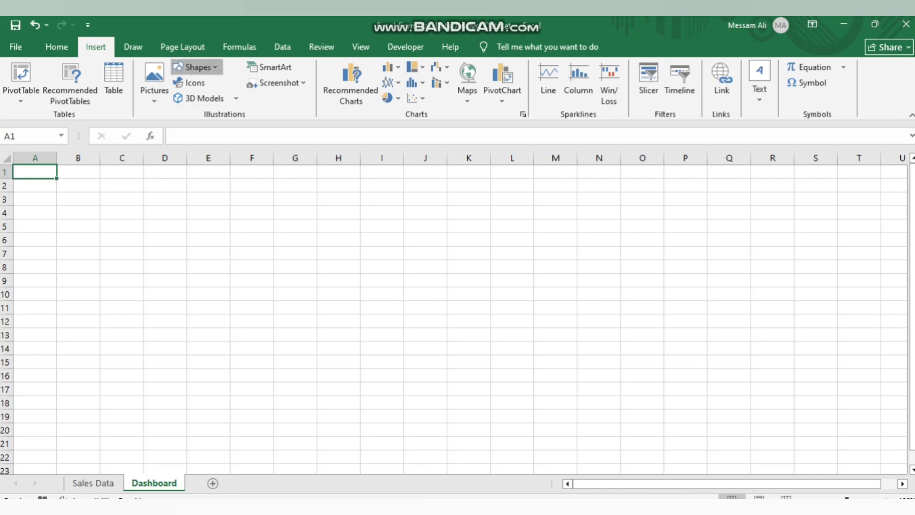
click(194, 66)
click(245, 99)
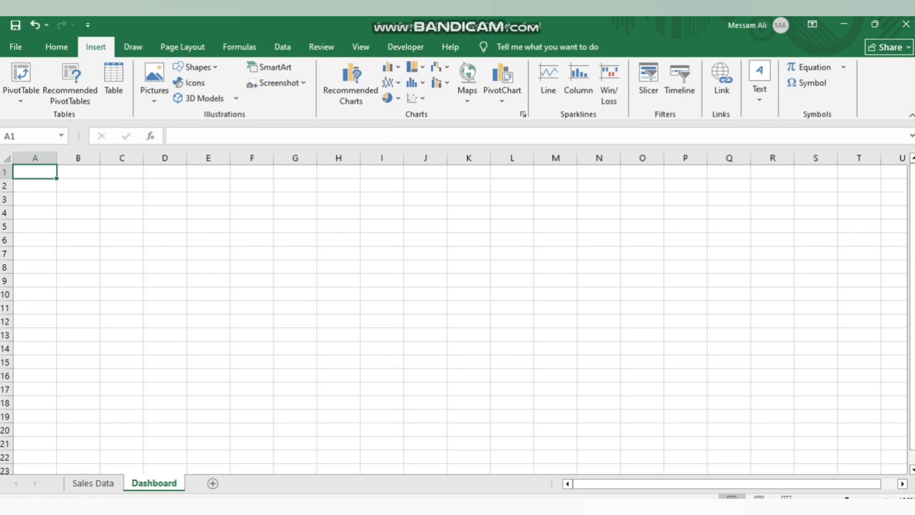
drag(100, 179, 187, 194)
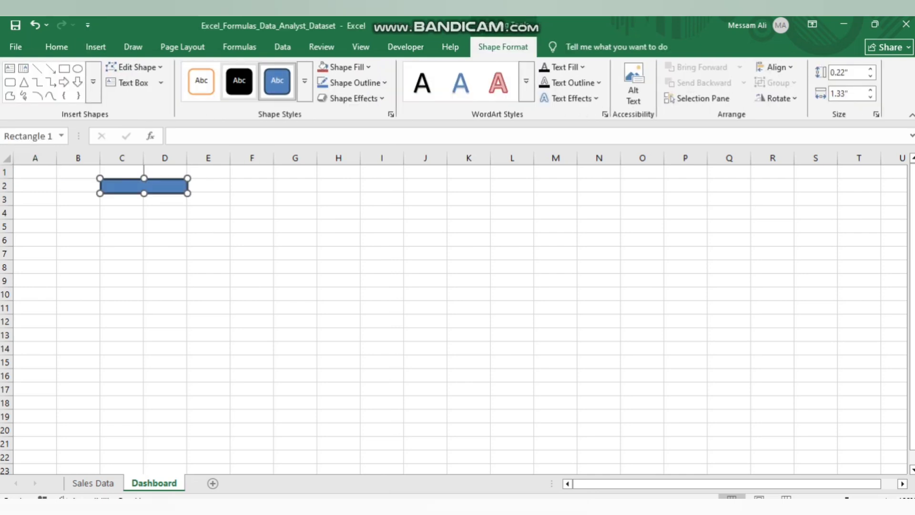
click(239, 80)
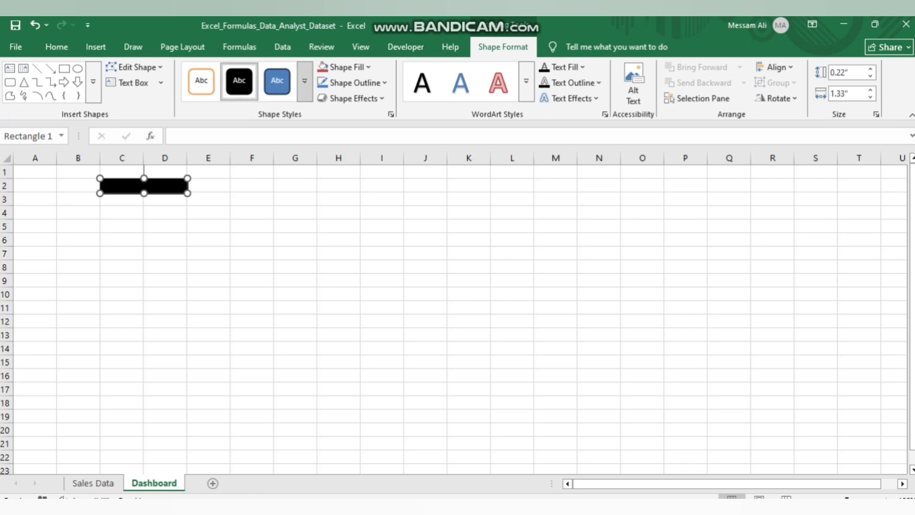
click(305, 81)
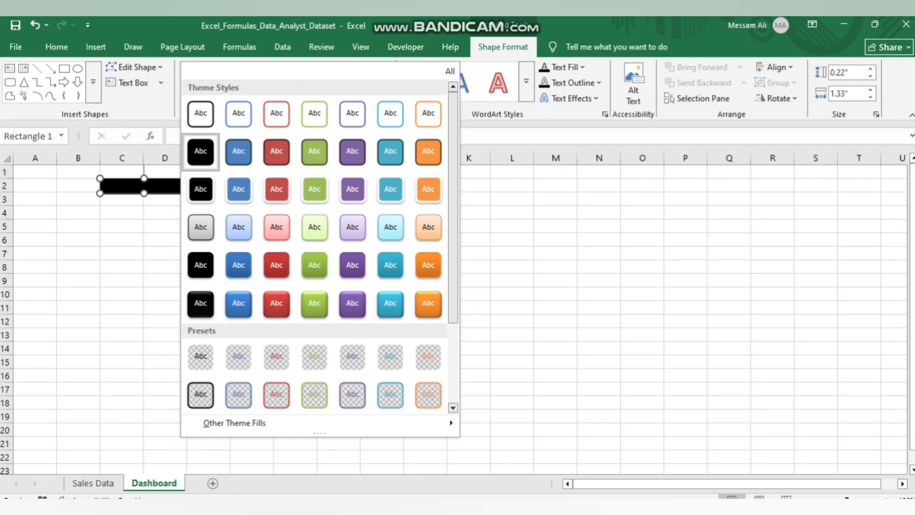
key(Escape)
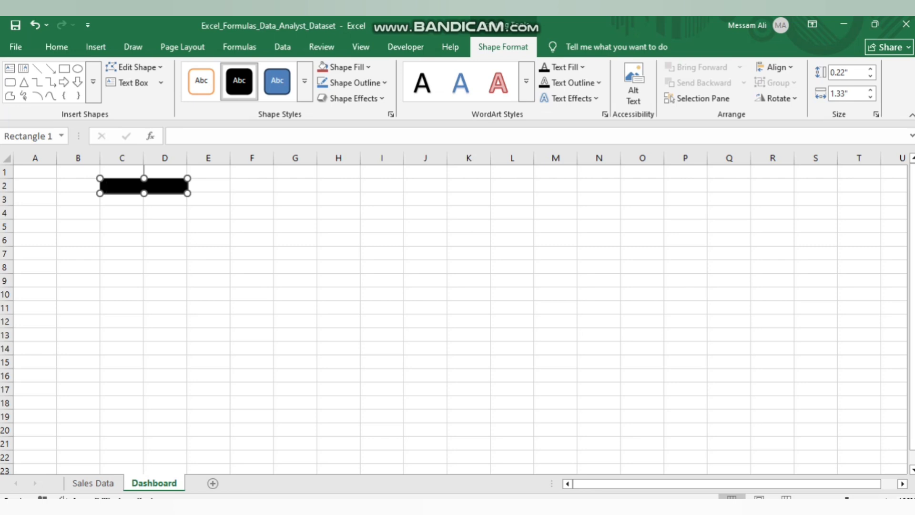
text(Total Sales)
click(208, 186)
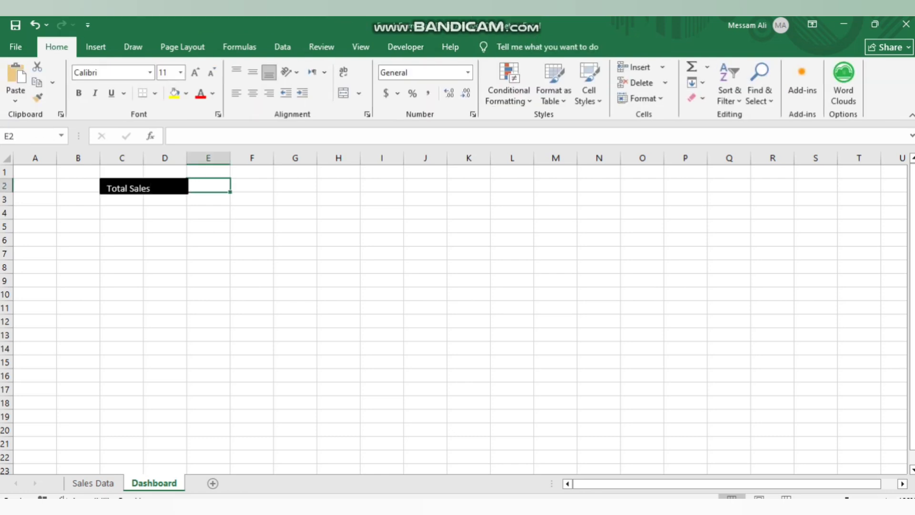
Add a rectangle about 2.04 by 0.21 inches over cells G2:I2, with the black shape style and the label "Target Achievement %".
click(95, 47)
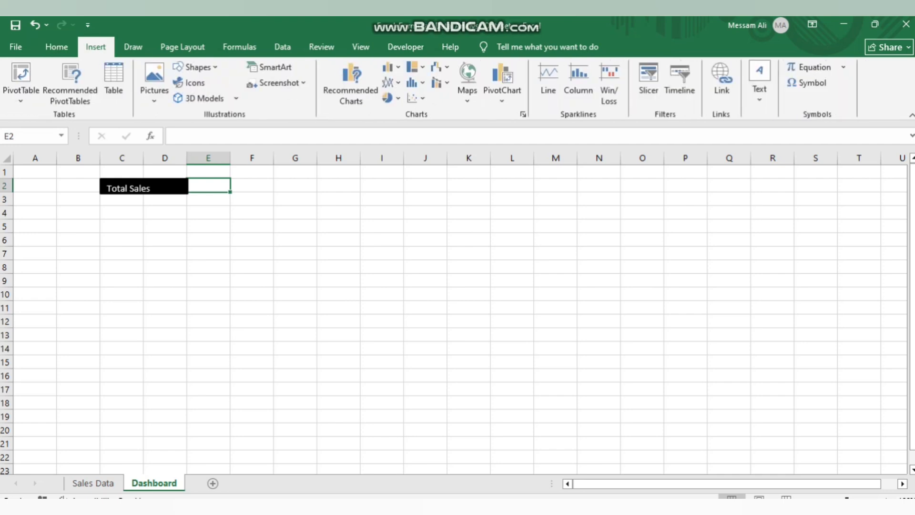
click(196, 68)
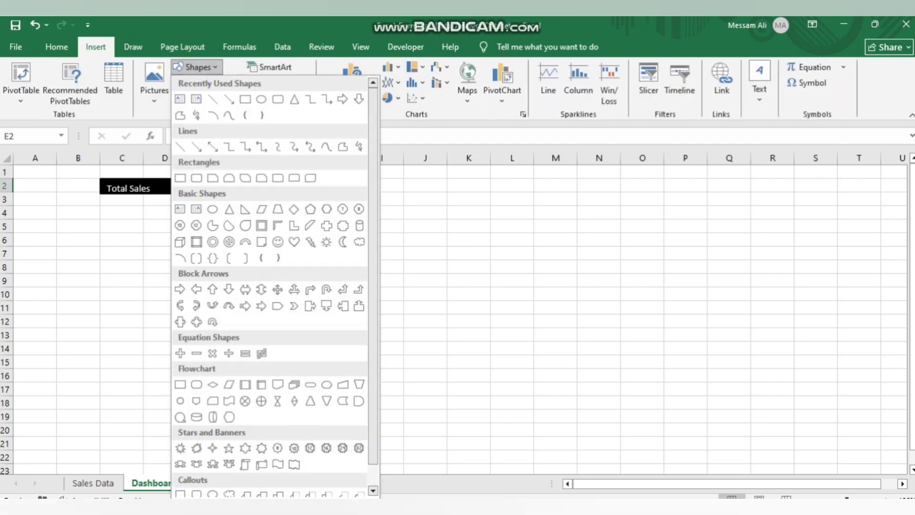
click(245, 98)
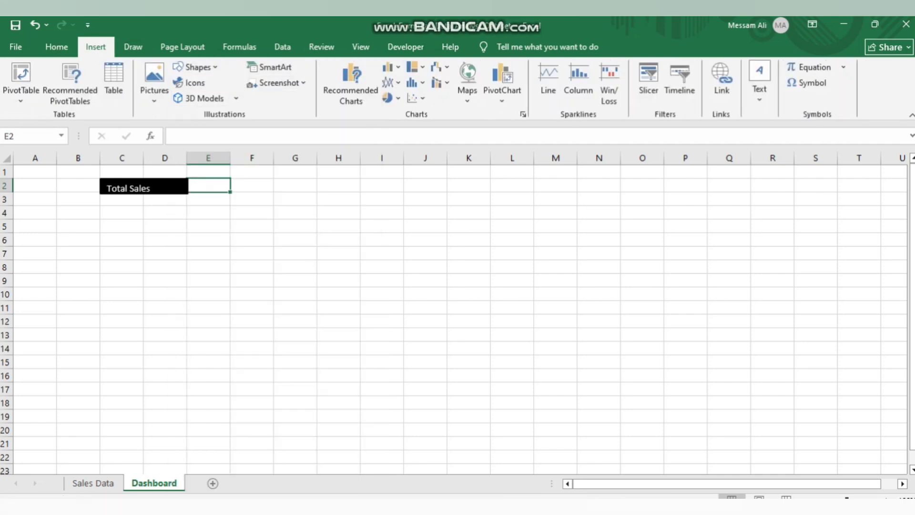
drag(272, 179, 407, 193)
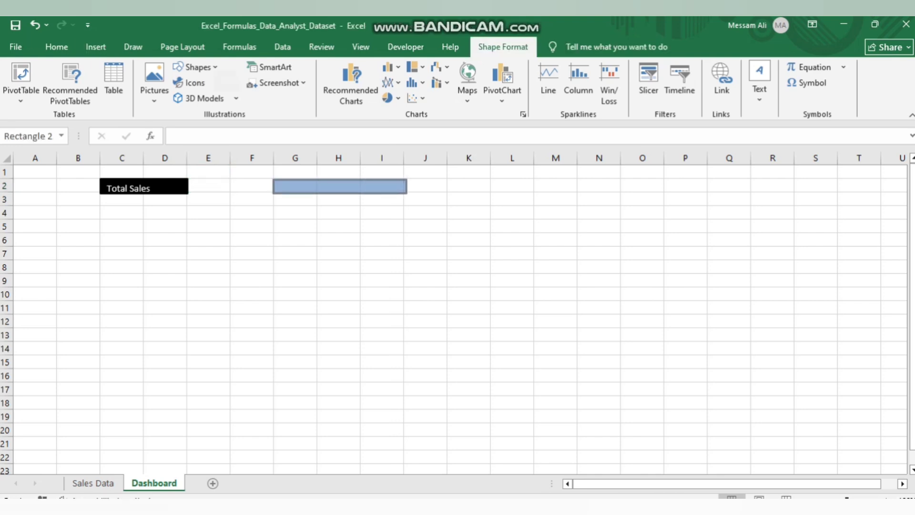
click(240, 80)
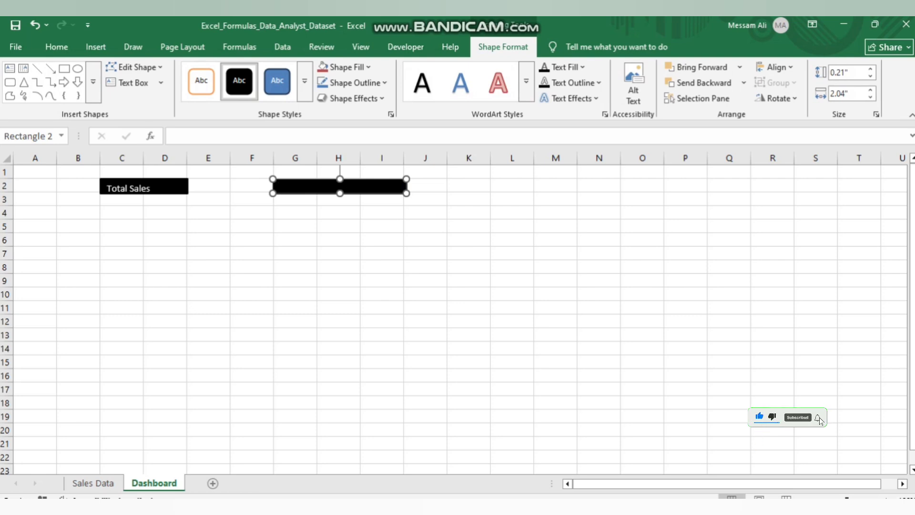
text(Targ)
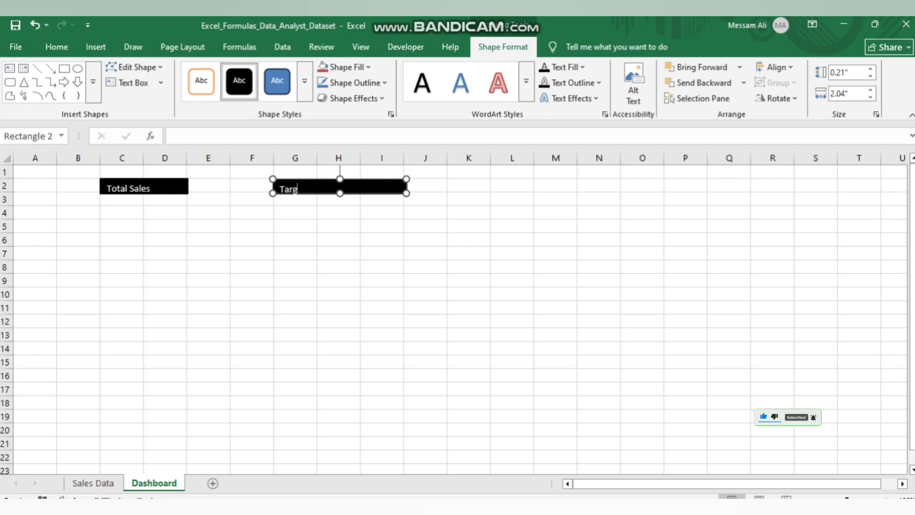
text(et A)
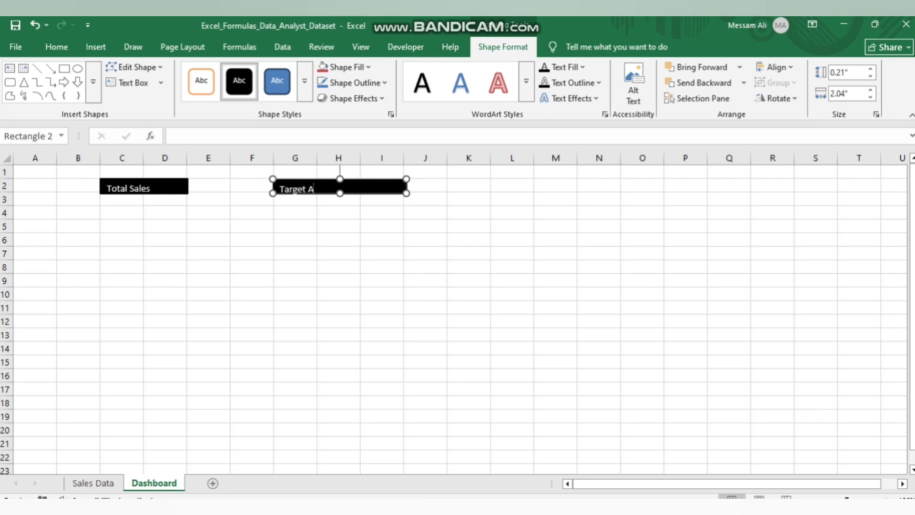
text(chievement %)
click(468, 185)
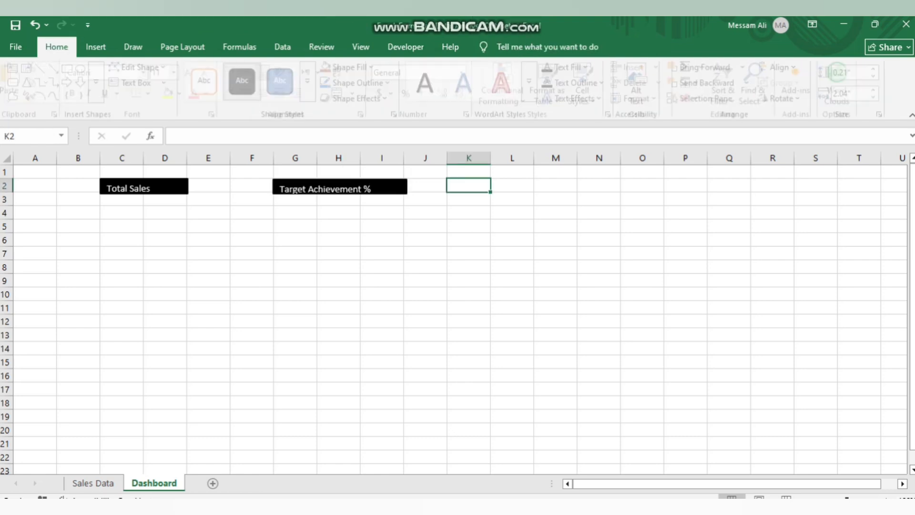
Add a rectangle about 2 by 0.2 inches over cells K2:M2, with the black shape style and the label "Total Bonus".
click(96, 47)
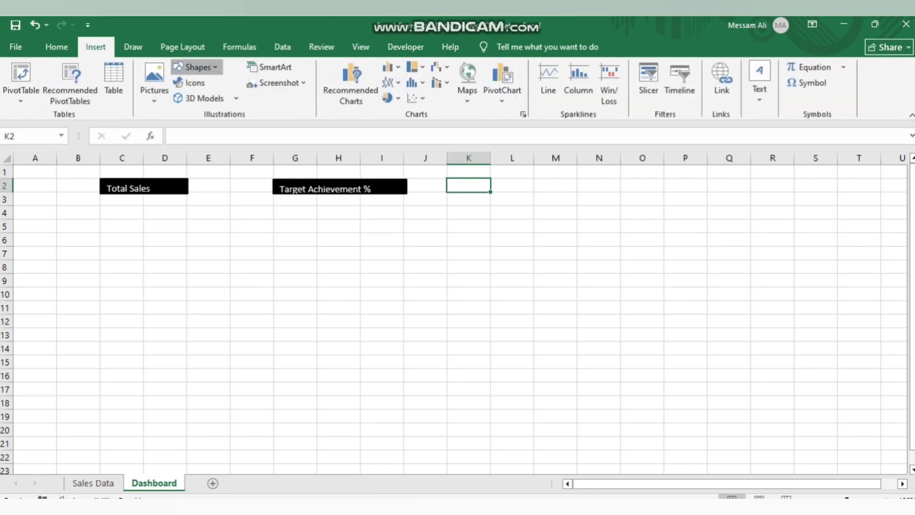
click(197, 66)
click(246, 98)
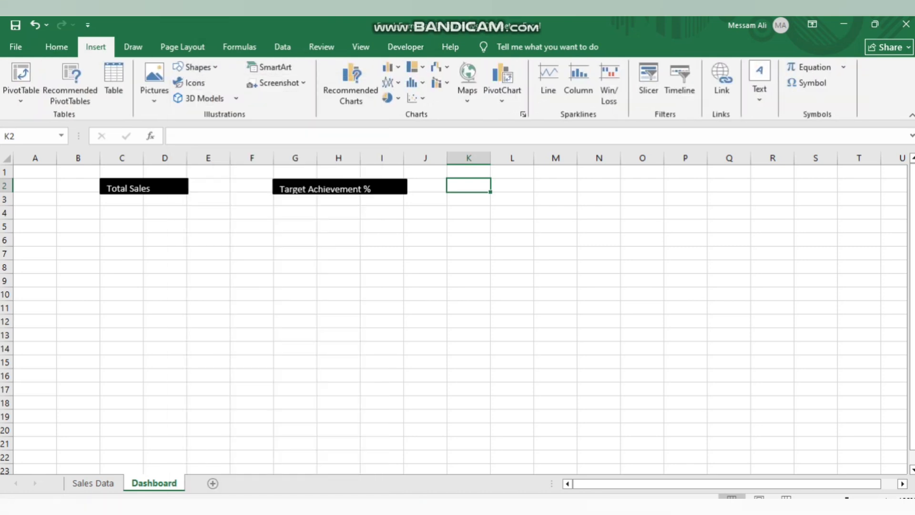
mouse_move(447, 178)
mouse_down()
mouse_move(491, 194)
mouse_move(577, 191)
mouse_up()
click(239, 81)
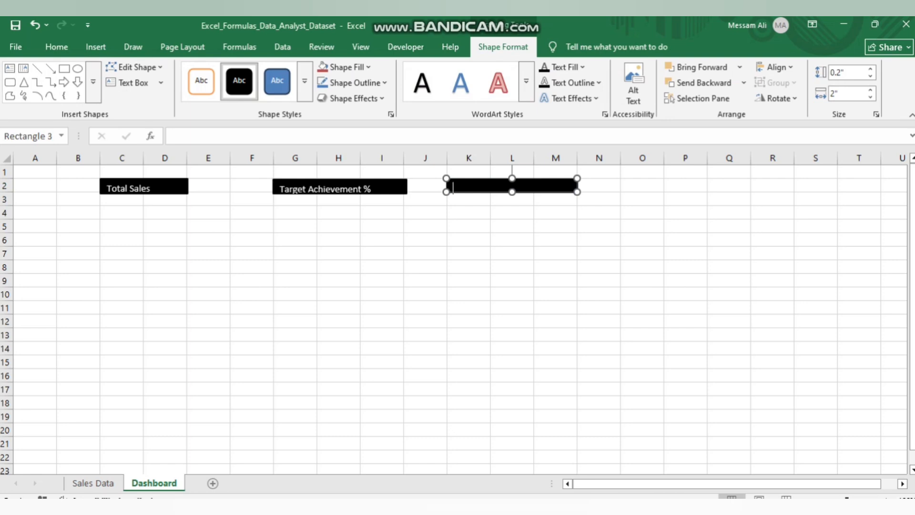
text(Total Bonus)
key(Return)
key(BackSpace)
click(513, 226)
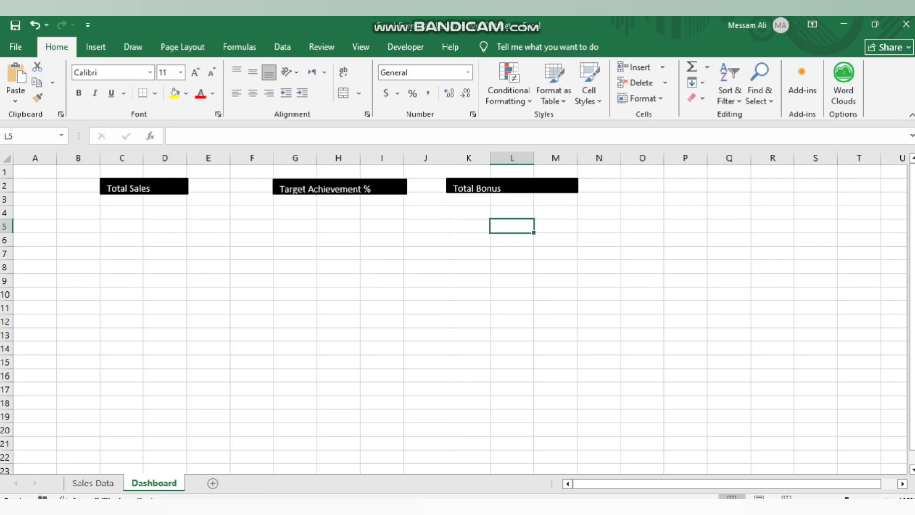
Centre the "Total Sales" shape's text horizontally and vertically, make it bold, and set its font size to 12.
click(144, 187)
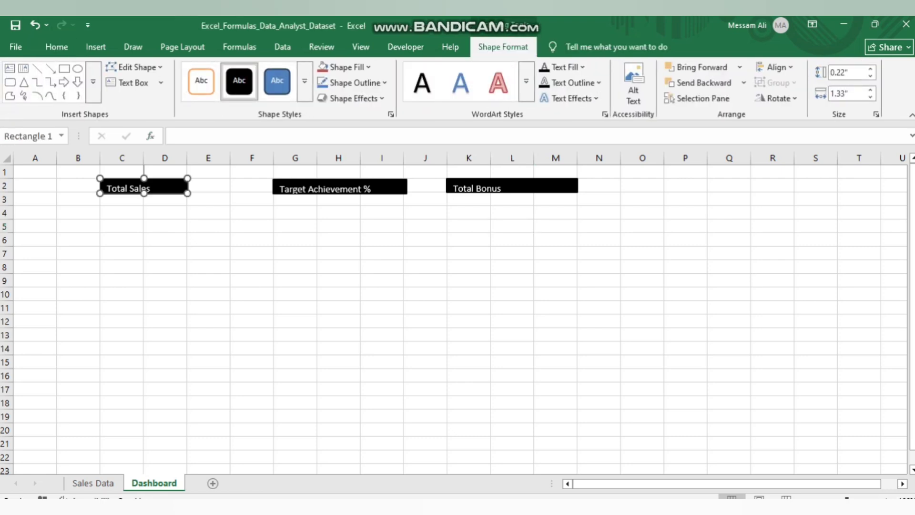
click(56, 46)
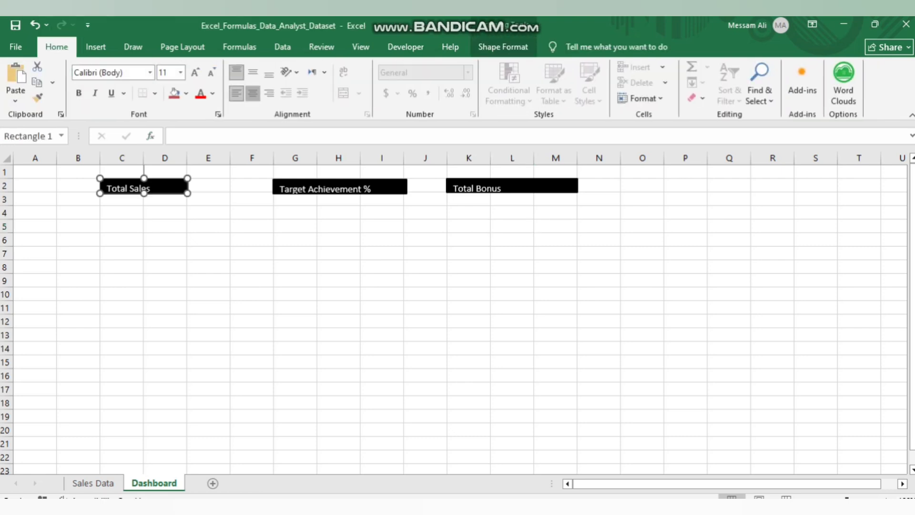
click(252, 93)
click(253, 72)
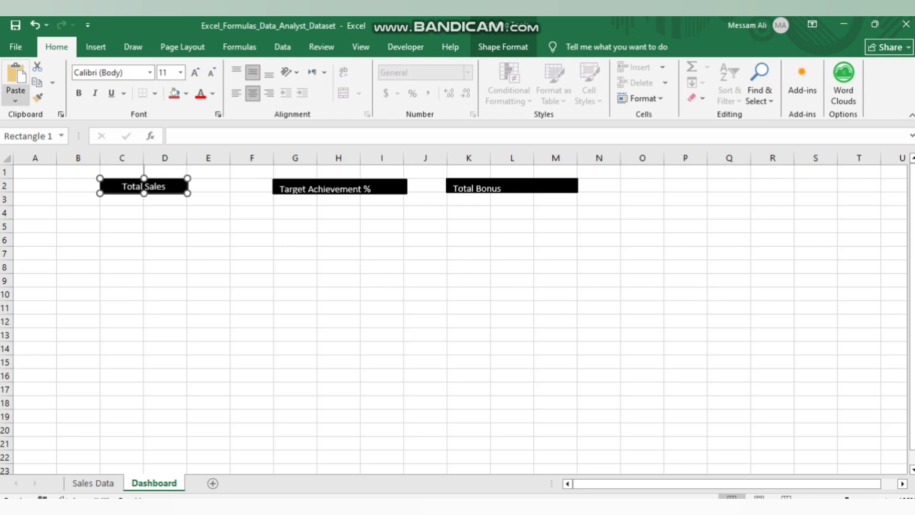
click(78, 93)
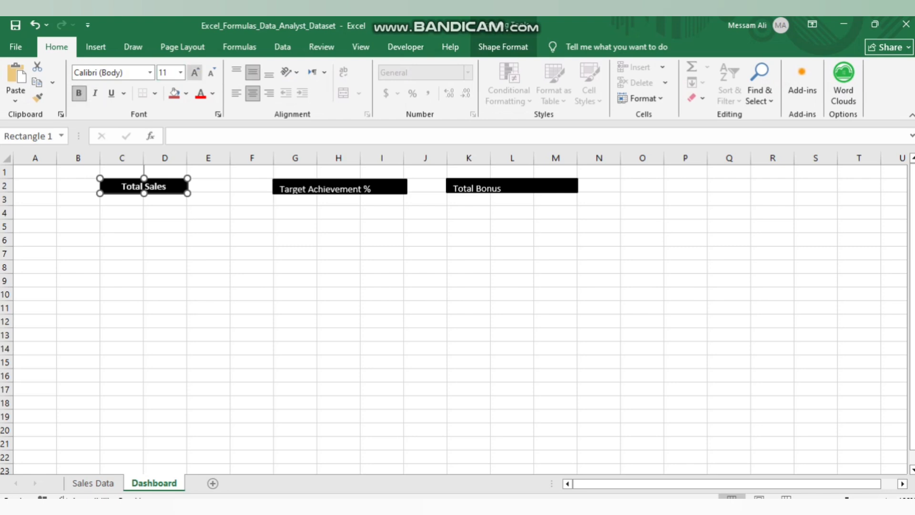
click(180, 72)
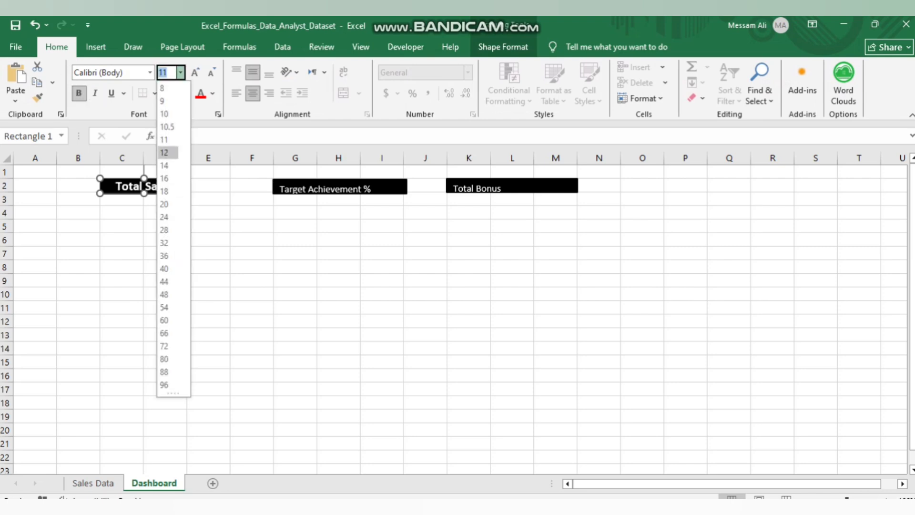
click(168, 153)
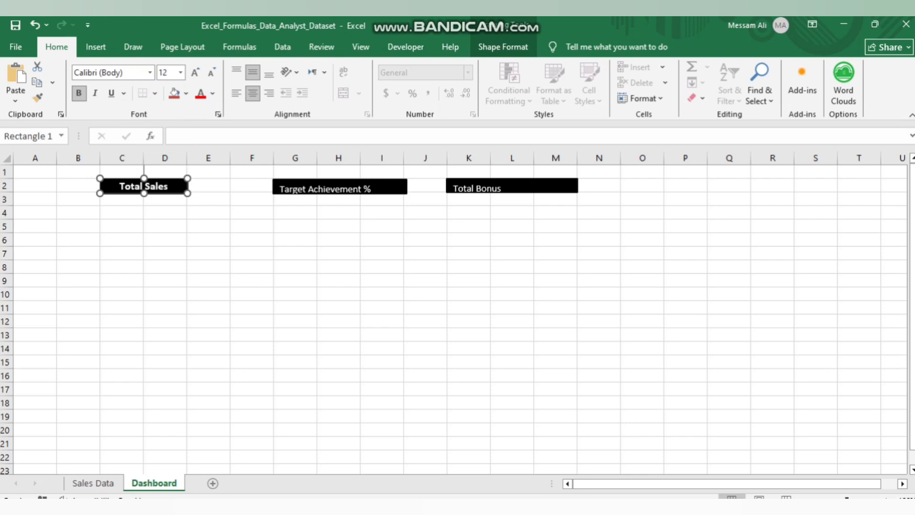
click(208, 226)
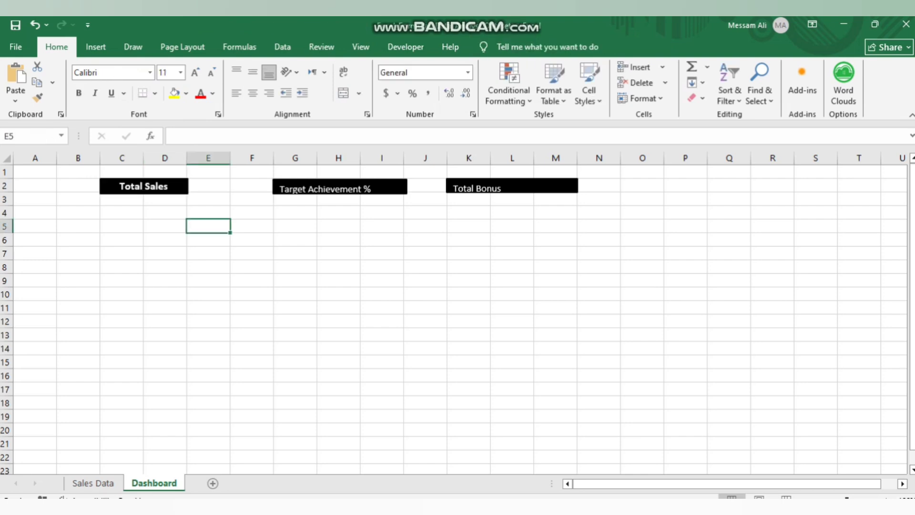
Centre the "Target Achievement %" shape's text horizontally and vertically, make it bold, and set its font size to 12.
click(317, 190)
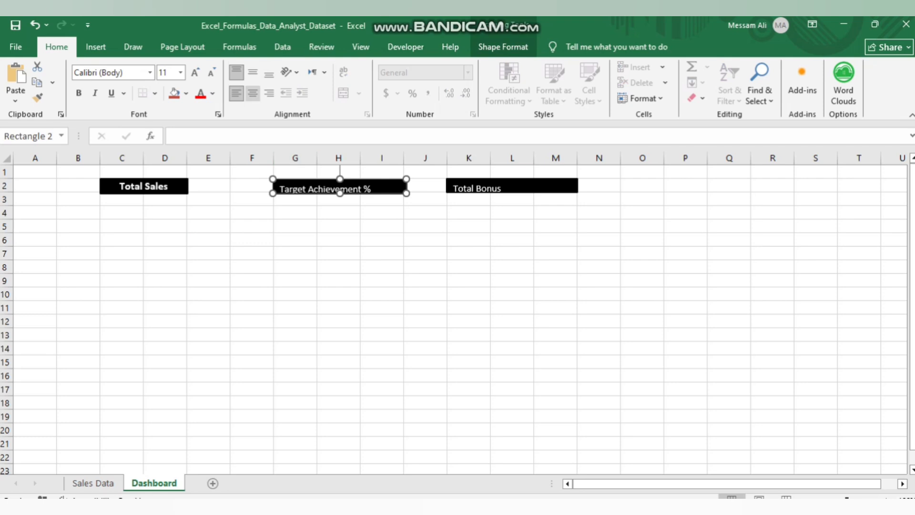
click(253, 93)
click(253, 72)
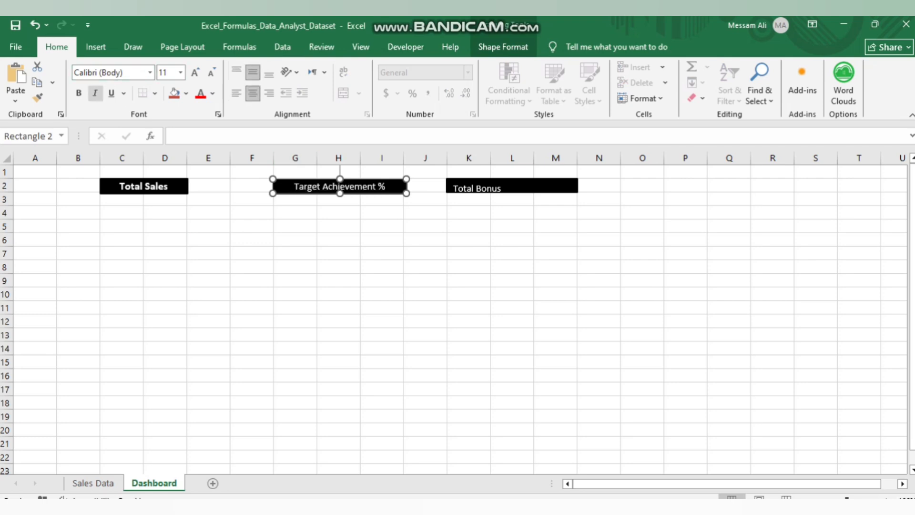
click(78, 93)
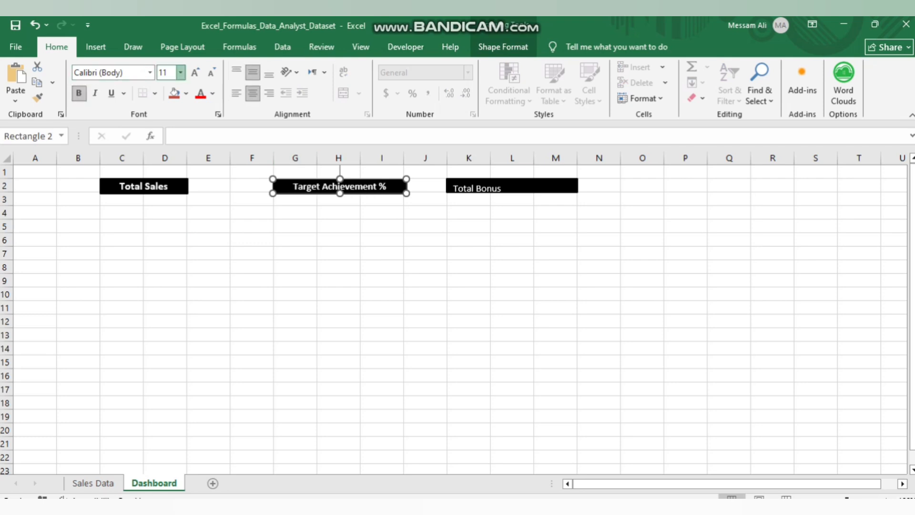
click(180, 72)
click(167, 152)
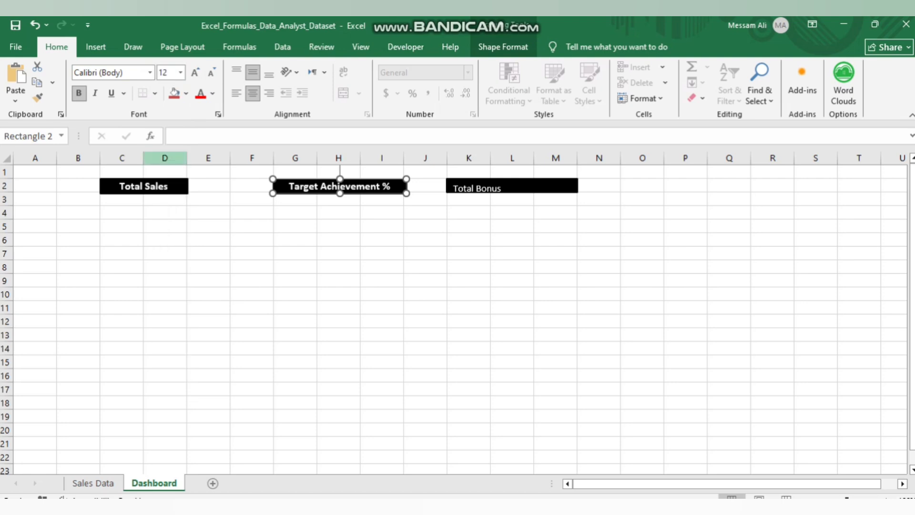
Narrow the "Total Bonus" shape to span K2:L2 and format its text centred both ways, bold, at size 12.
click(512, 185)
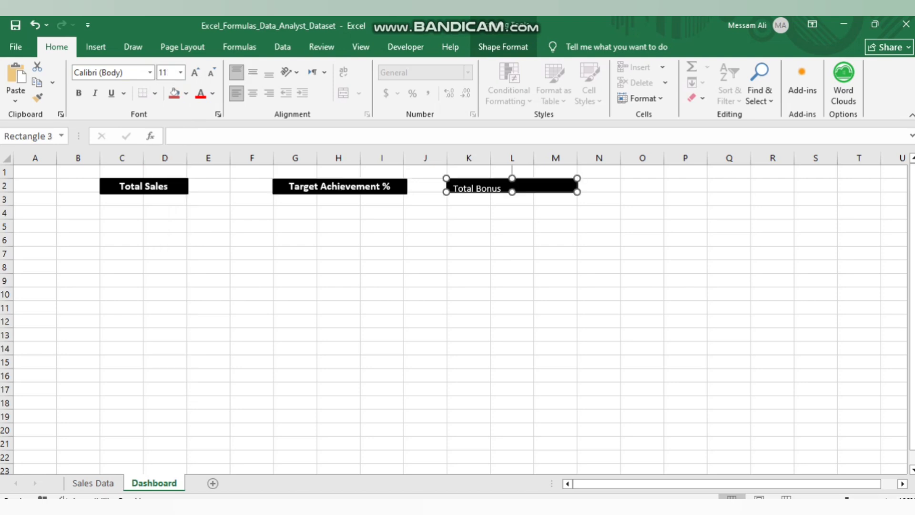
drag(578, 185, 535, 185)
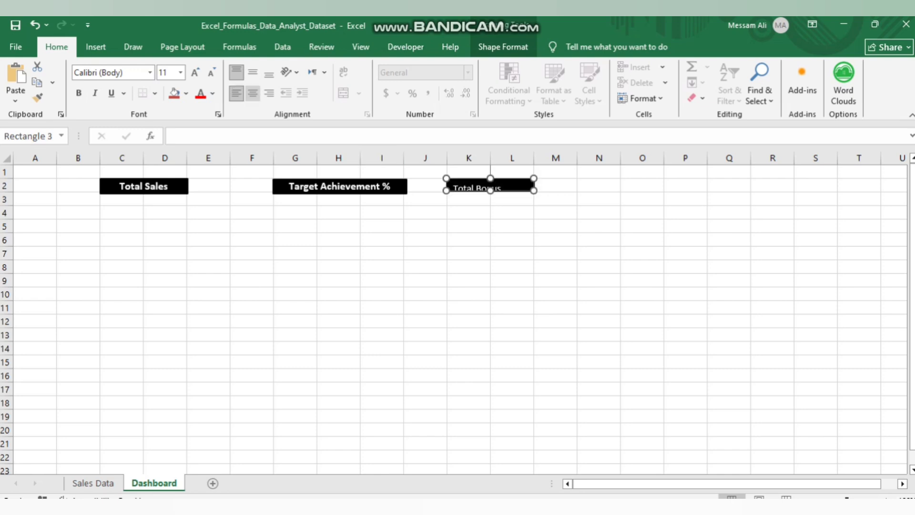
click(252, 93)
click(252, 72)
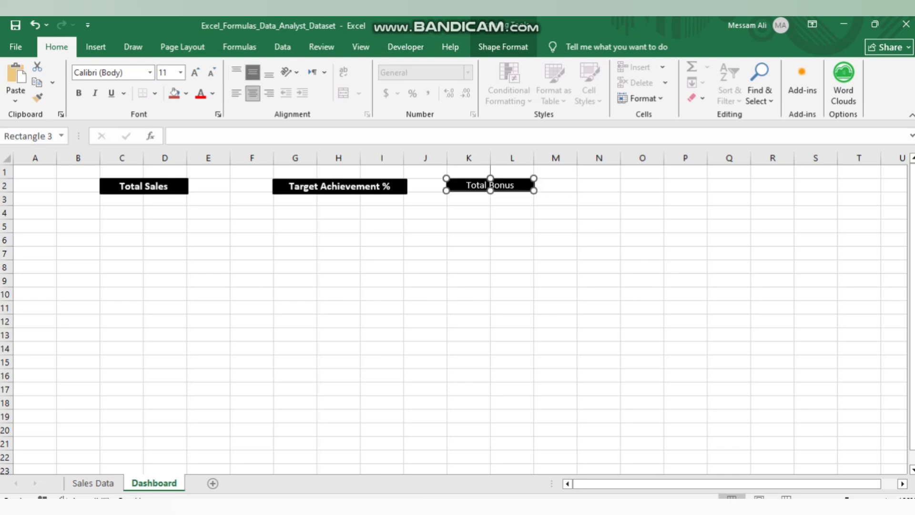
click(79, 93)
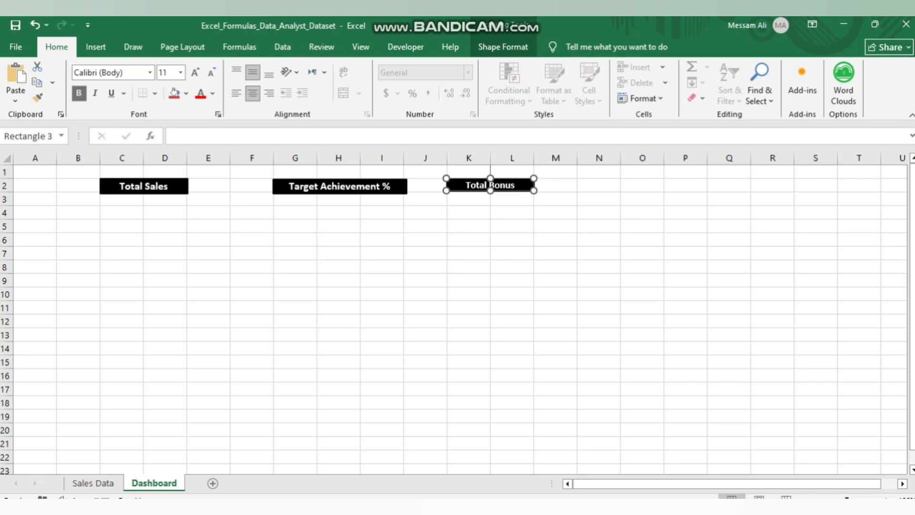
click(181, 72)
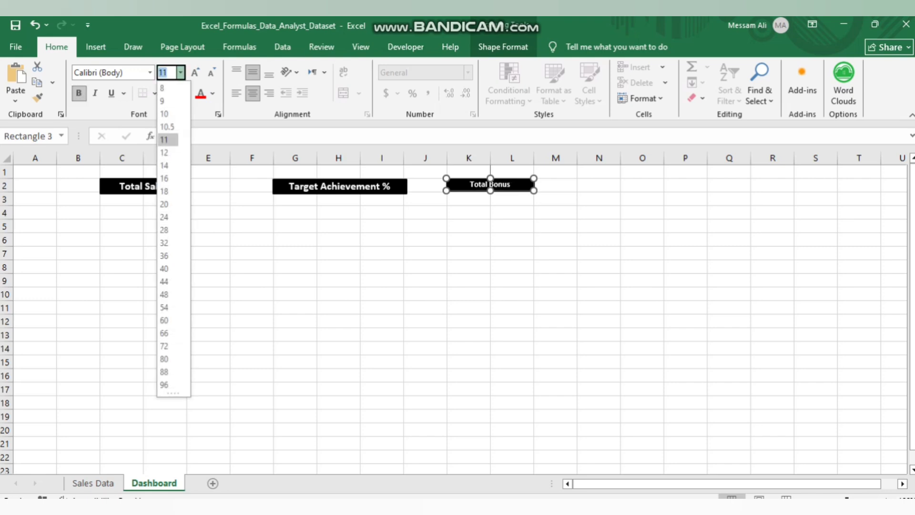
click(164, 165)
click(425, 280)
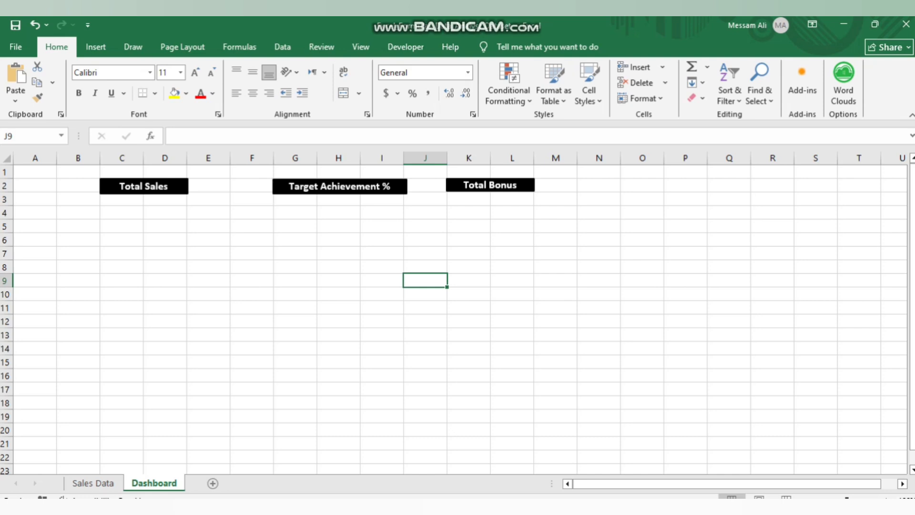
Enter the label "Total Sales" in cell A5 and autofit column A to it.
double_click(35, 226)
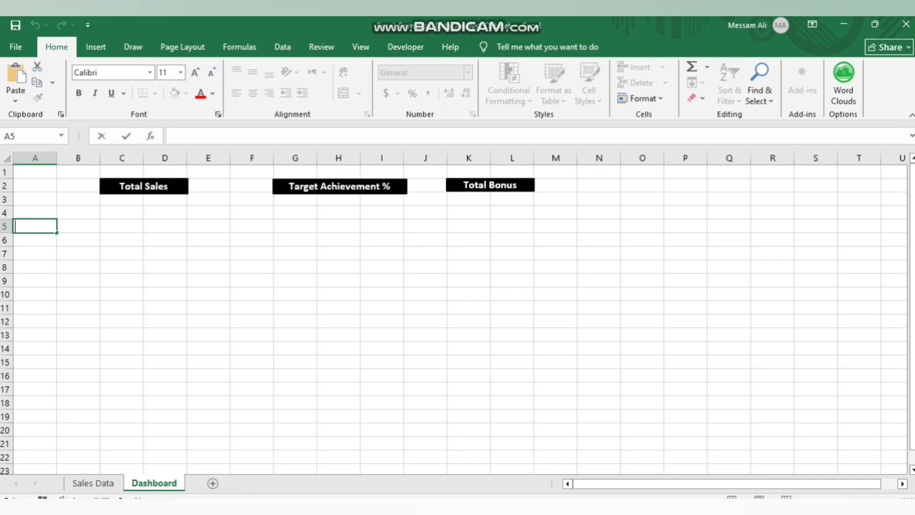
text(Total Sales)
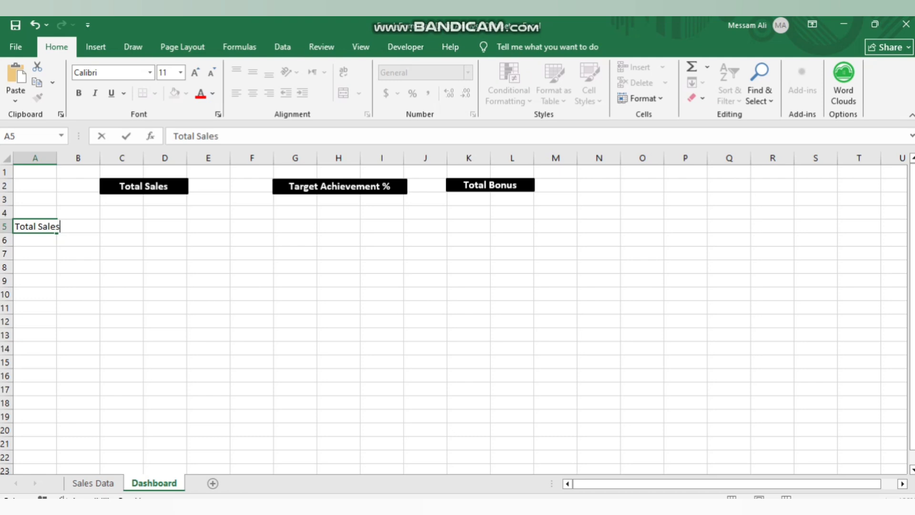
click(121, 226)
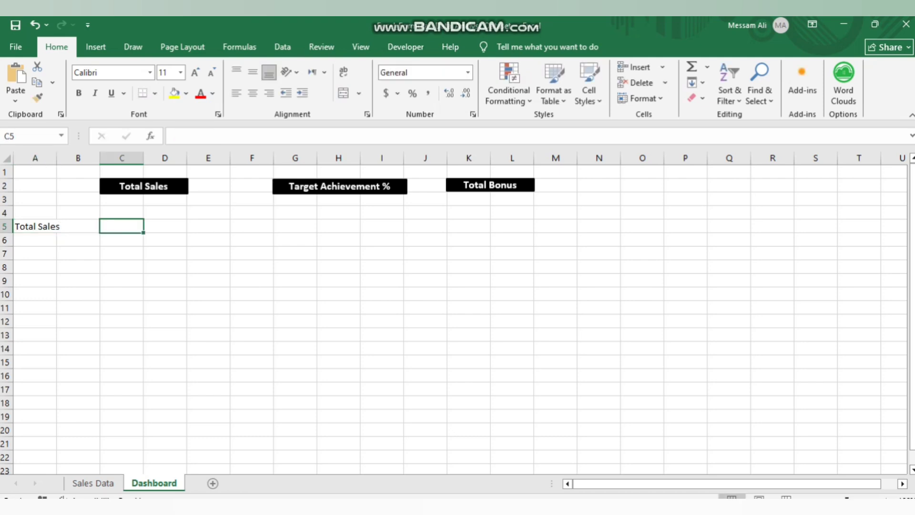
click(35, 226)
double_click(57, 158)
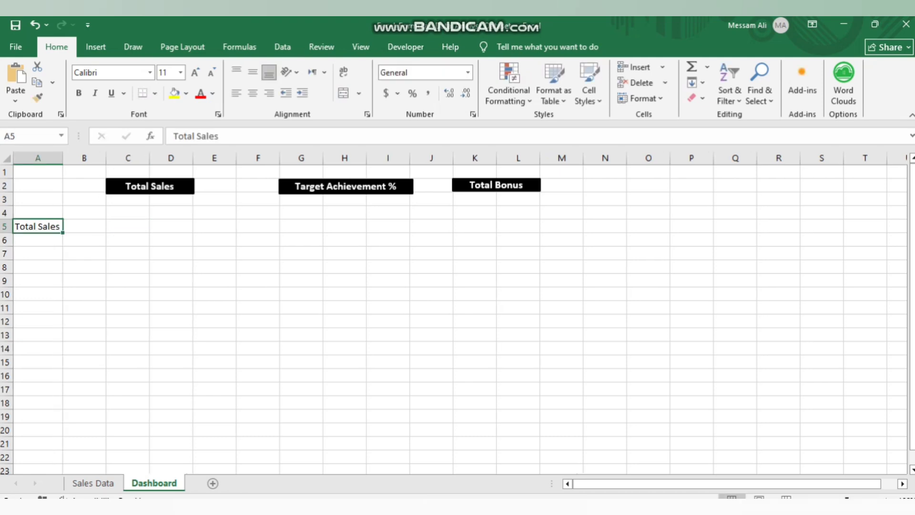
Begin a SUM formula in cell B5 that references the Sales Data sheet: =SUM('Sales Data'!
double_click(84, 226)
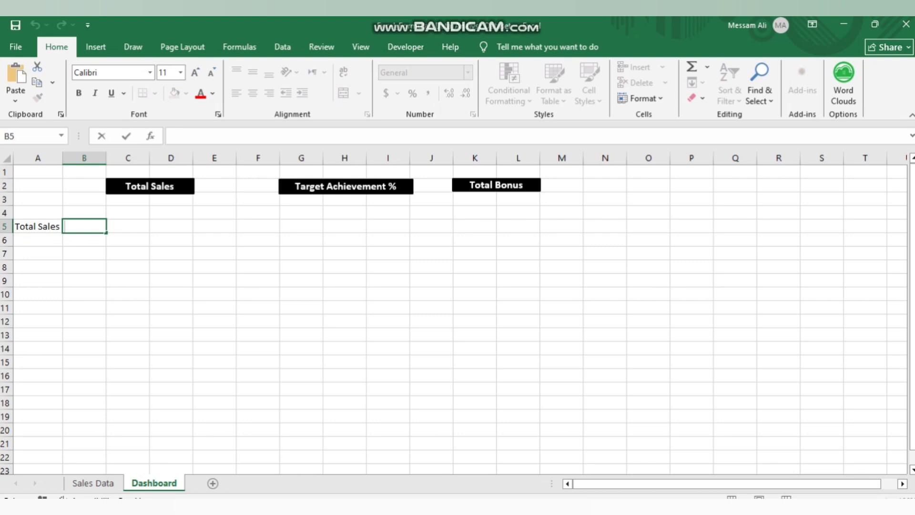
text(=SU)
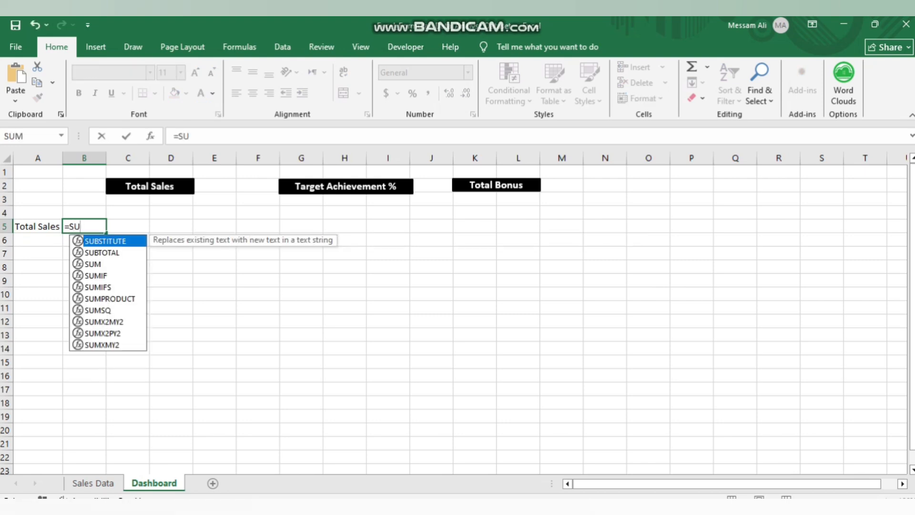
text(M)
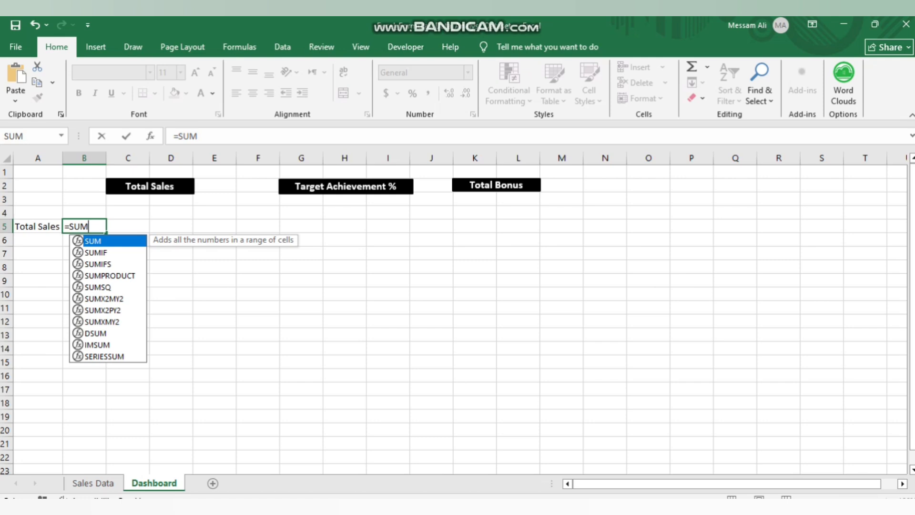
text(()
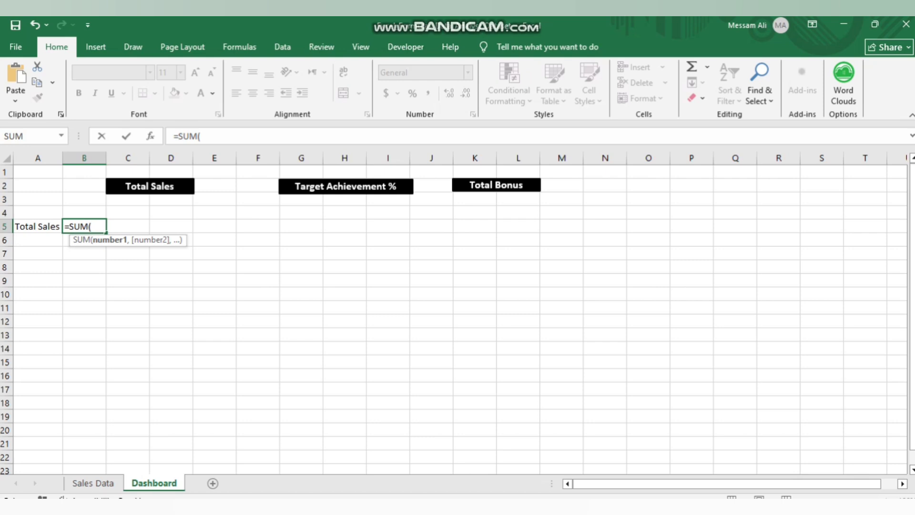
text('Sales DA)
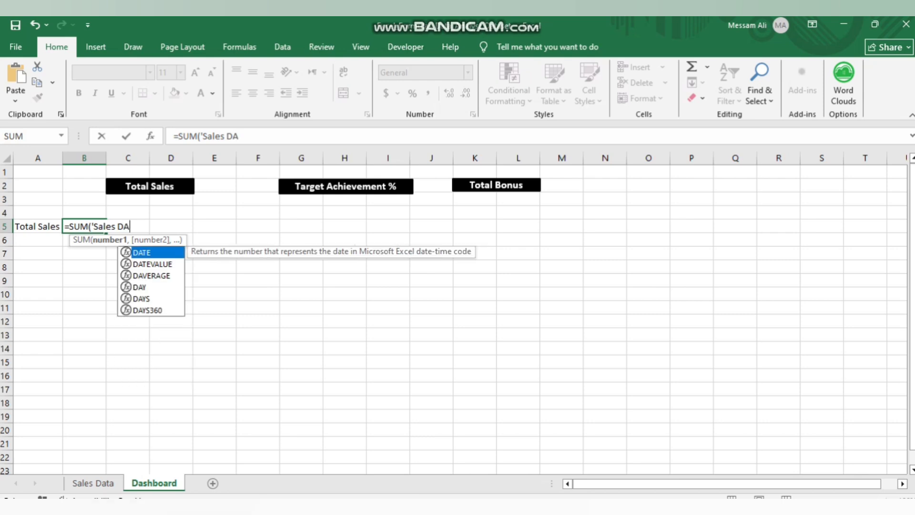
key(BackSpace)
text(Data'!)
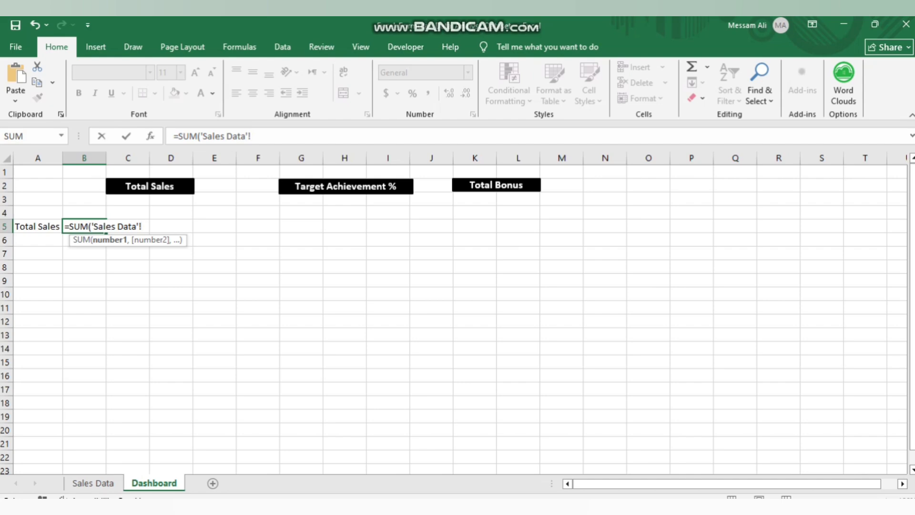
click(93, 483)
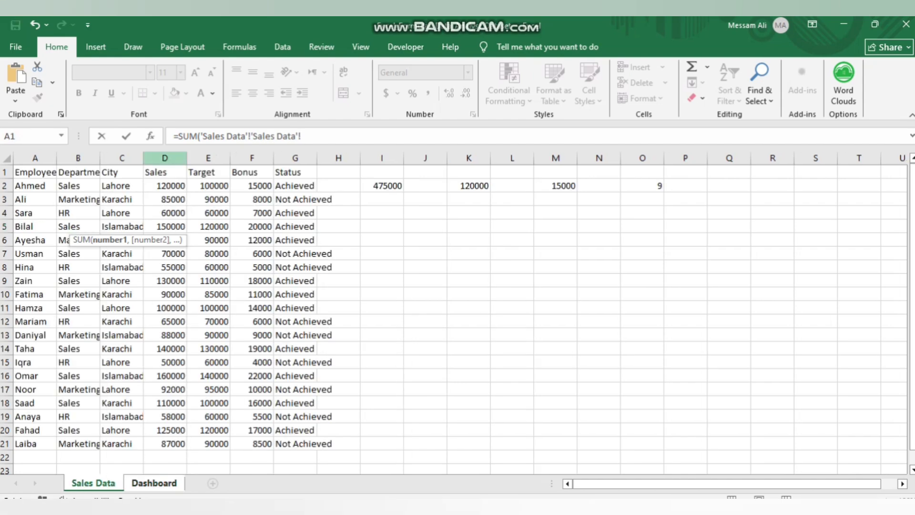
key(ctrl+Page_Down)
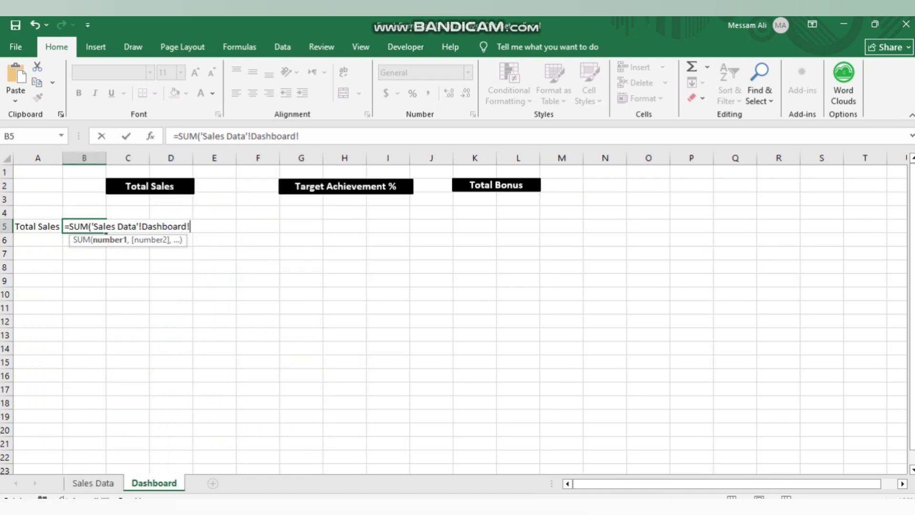
key(BackSpace)
key(BackSpace)
key(BackSpace)
key(BackSpace)
key(BackSpace)
key(BackSpace)
key(BackSpace)
key(BackSpace)
key(BackSpace)
key(BackSpace)
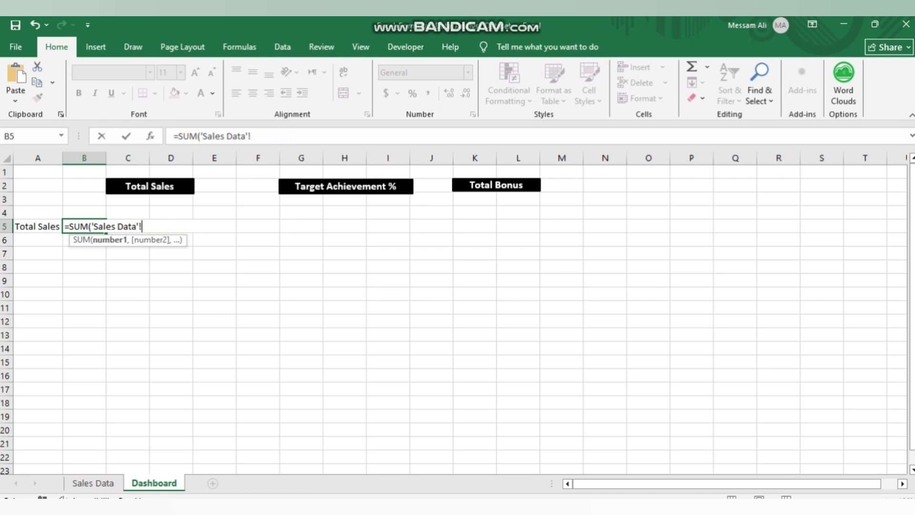
Complete the B5 formula with the whole Sales column as =SUM('Sales Data'!D:D).
text(D:D)
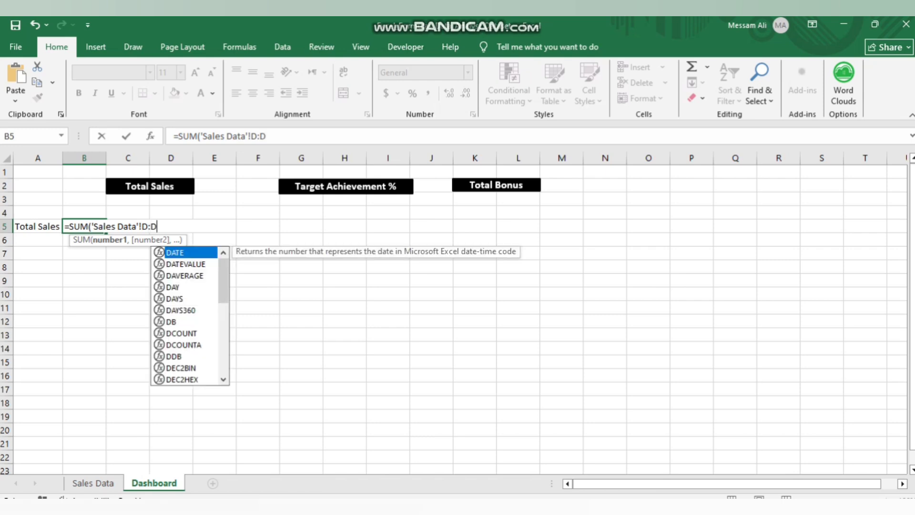
text())
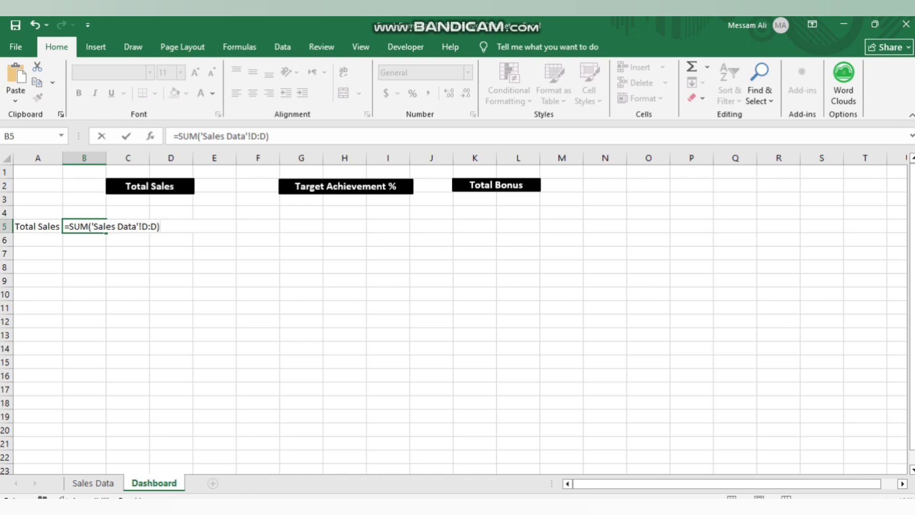
key(Return)
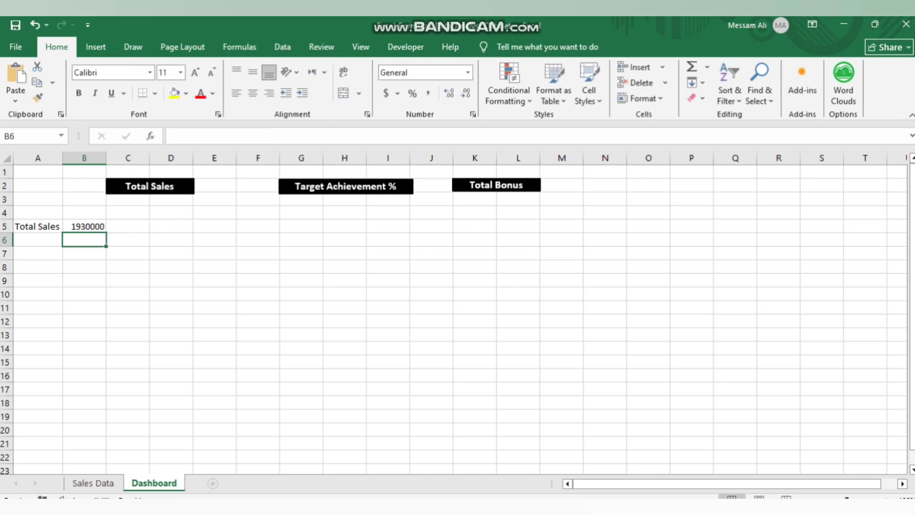
Enter the label "Target Acheivement %" in cell A6 and widen column A to fit it.
click(38, 239)
key(F2)
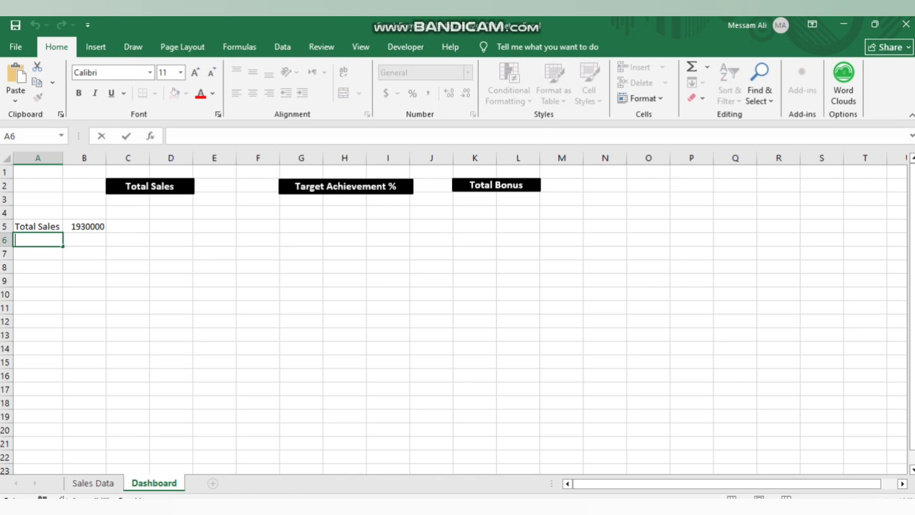
text(Target A)
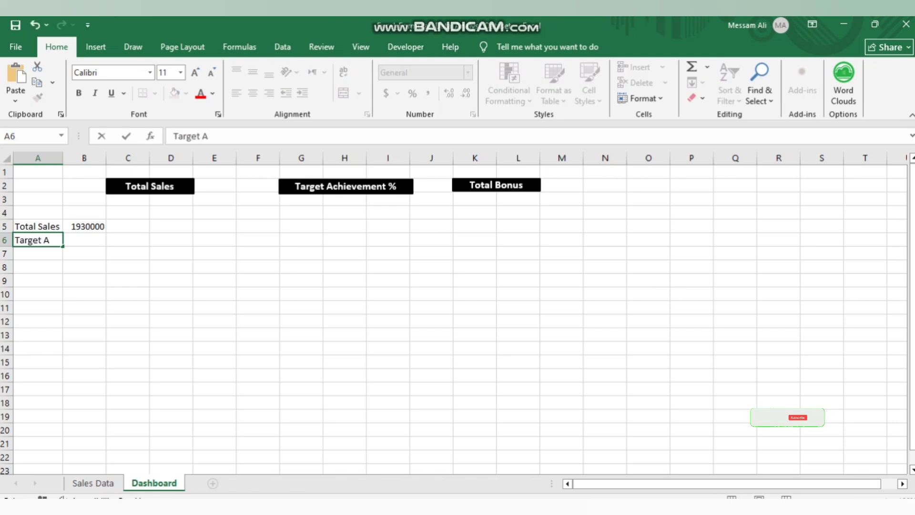
text(che)
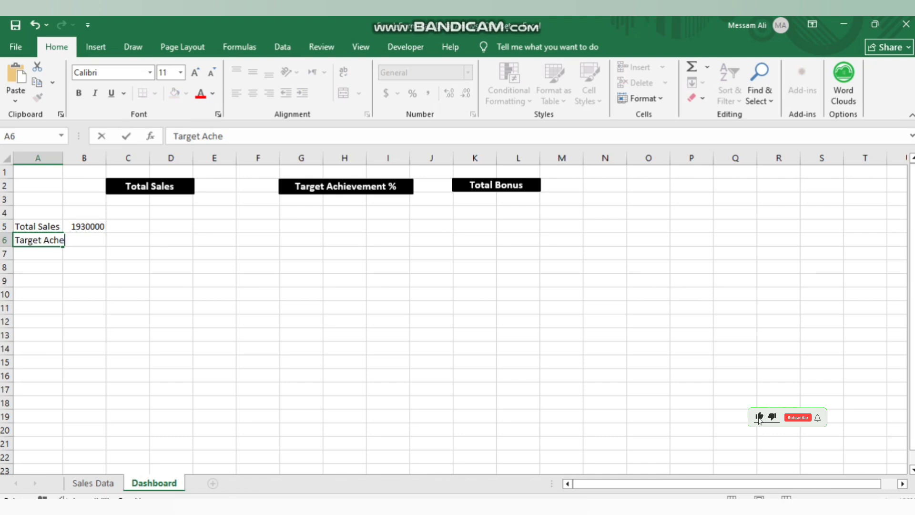
text(iveme)
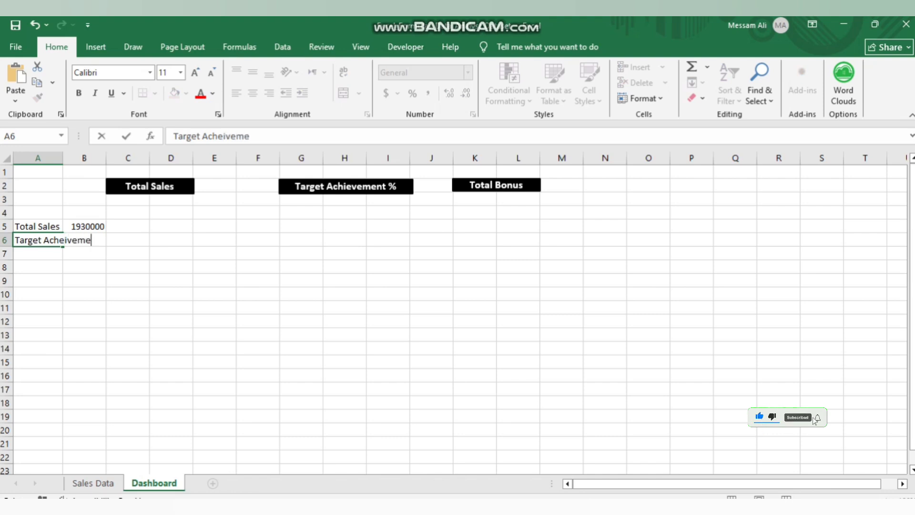
text(nt %)
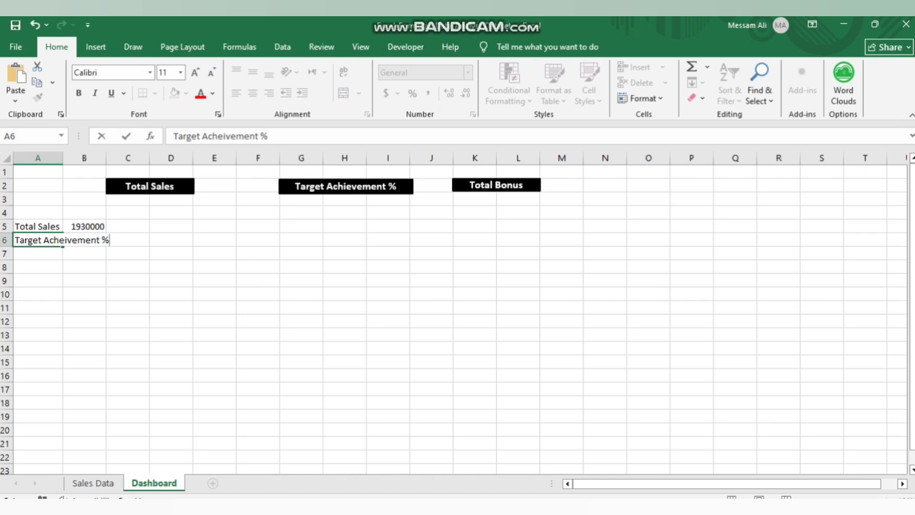
click(214, 253)
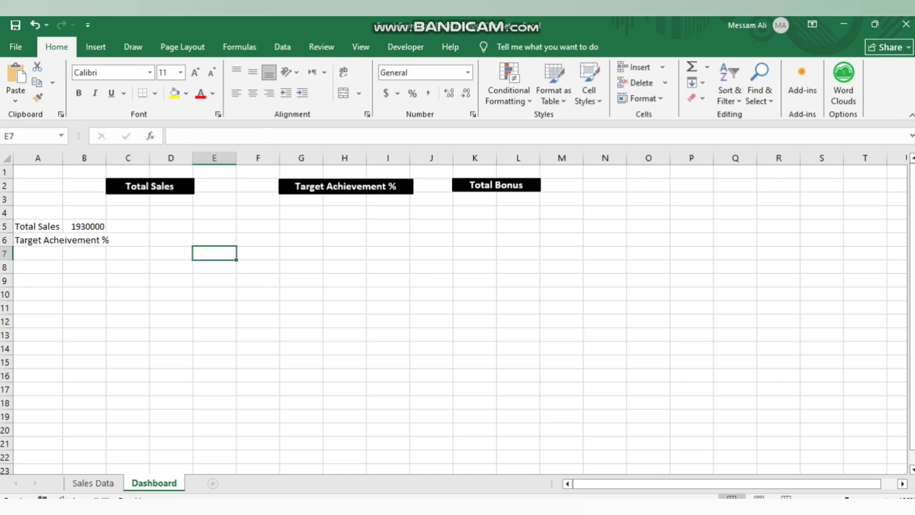
drag(62, 157, 113, 158)
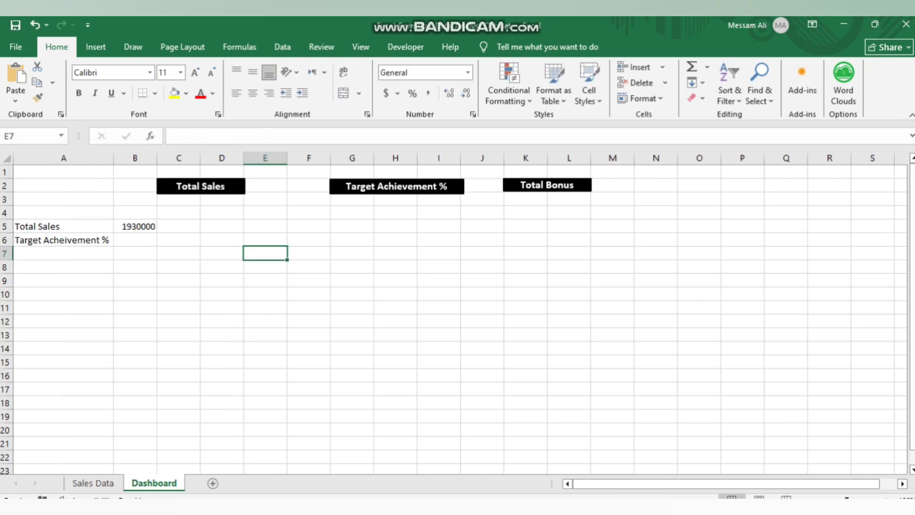
Start the B6 formula with a count of achieved statuses on the Sales Data sheet: =COUNTIF('Sales Data'!G:G,"Achieved").
click(135, 239)
key(F2)
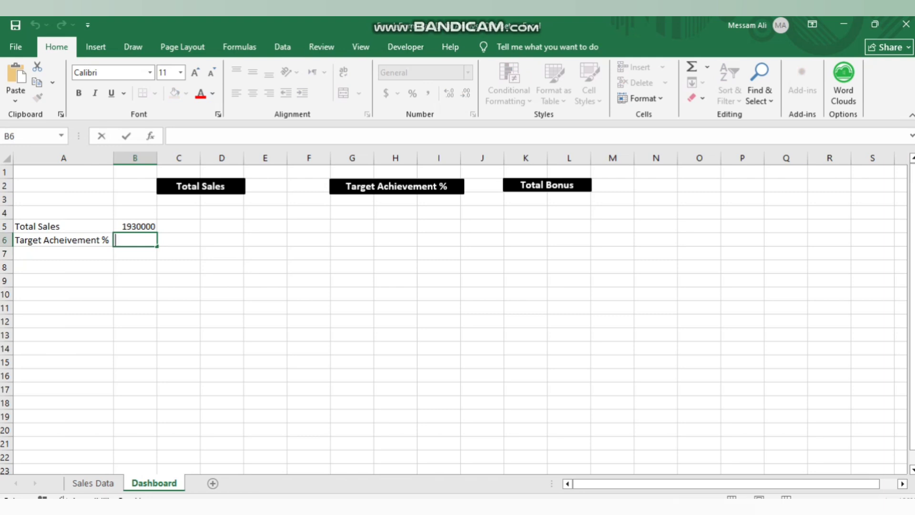
text(=)
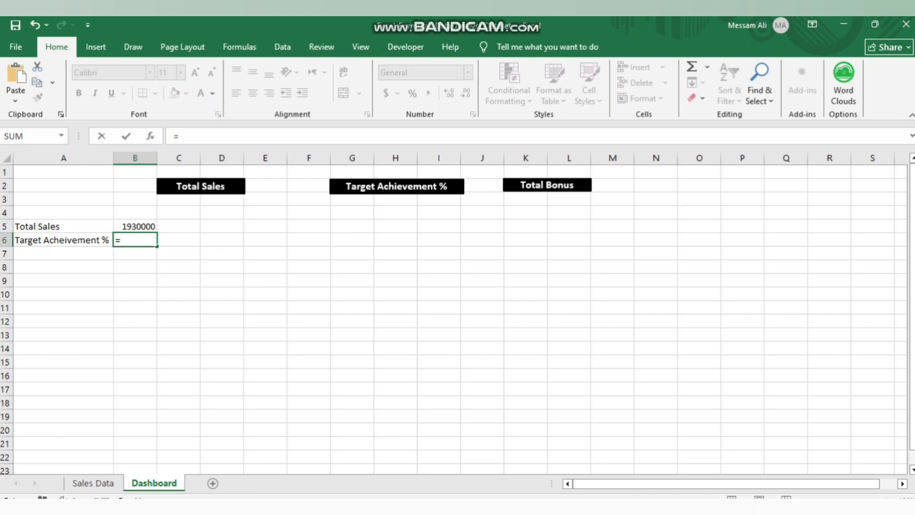
text(Countif)
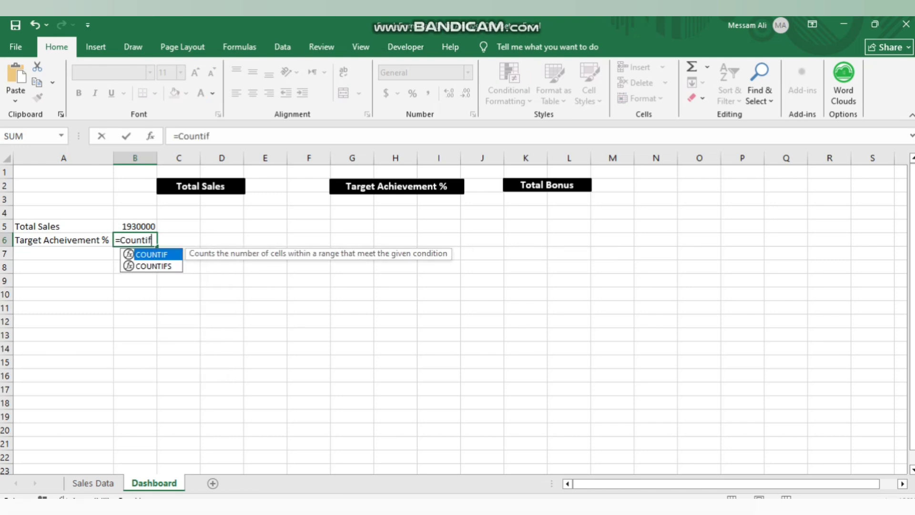
key(Tab)
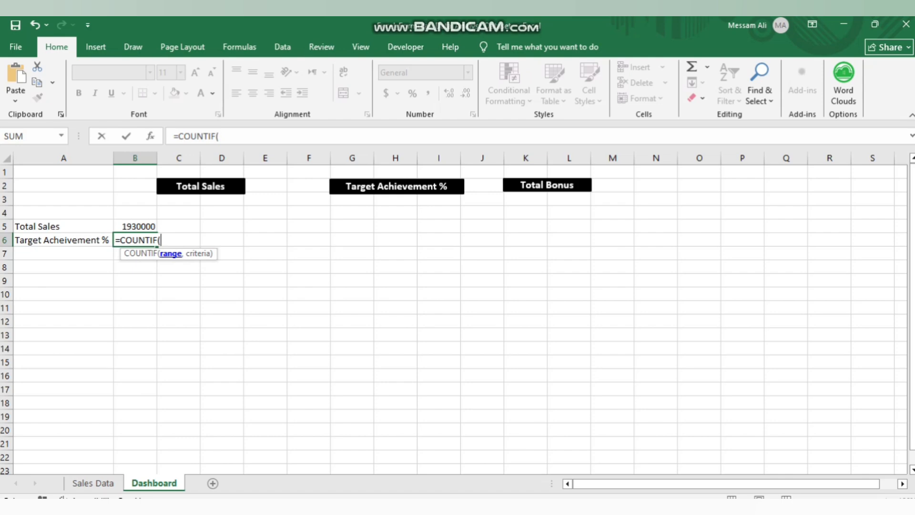
click(93, 483)
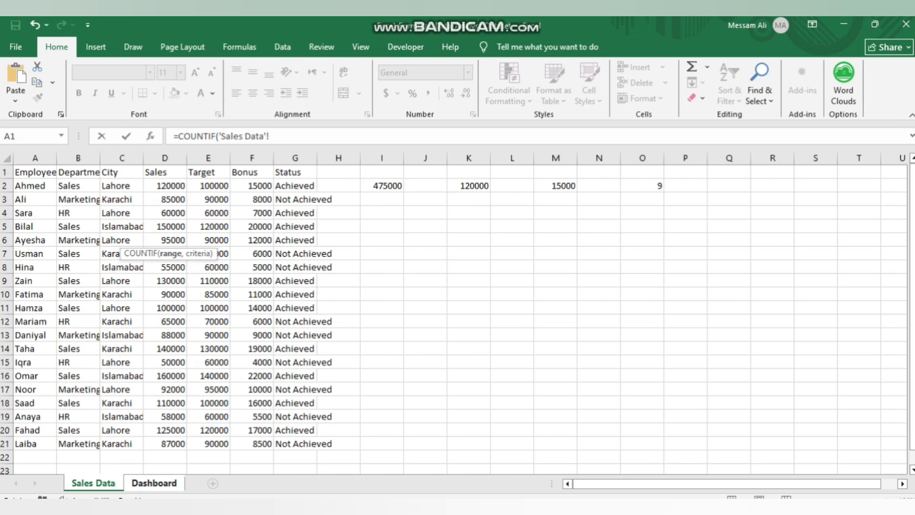
click(295, 157)
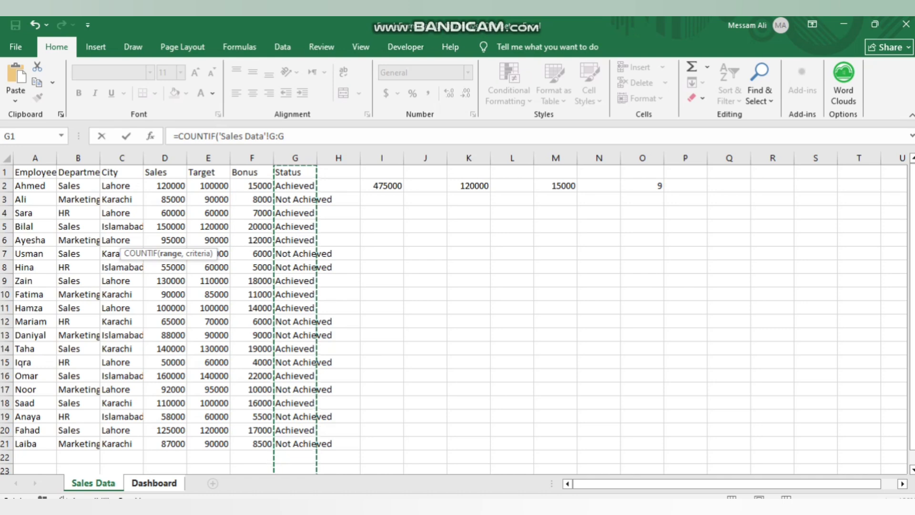
click(285, 136)
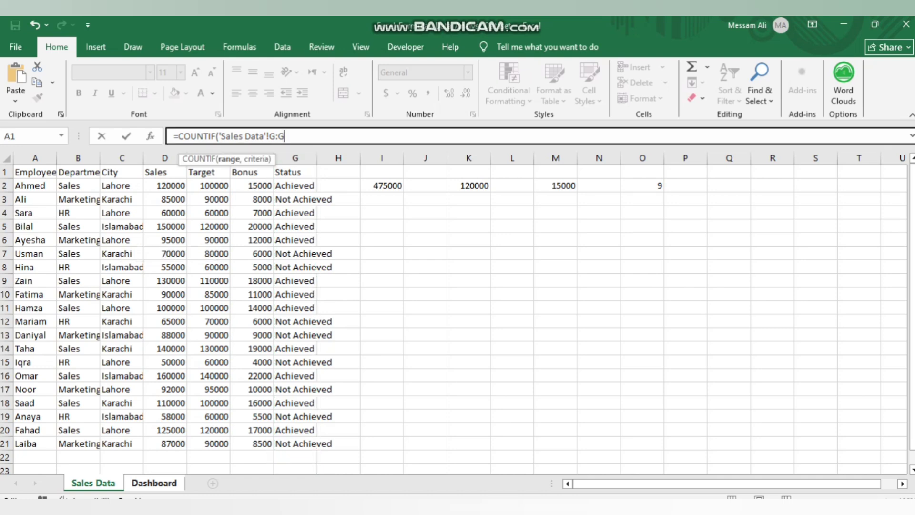
text(,)
text("Achi)
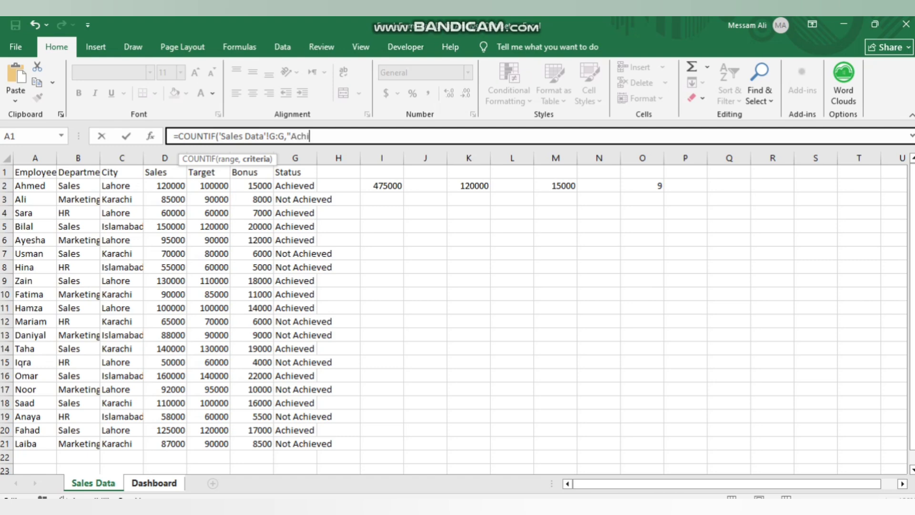
text(eved")
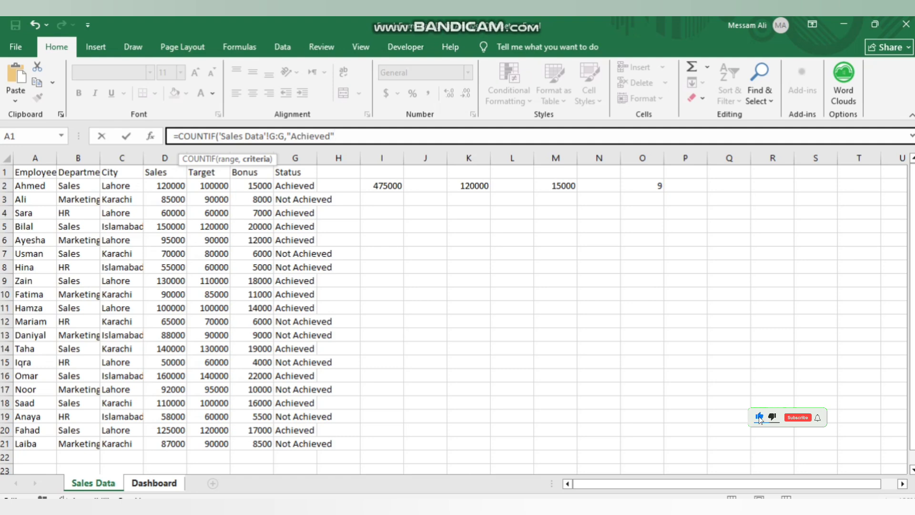
text())
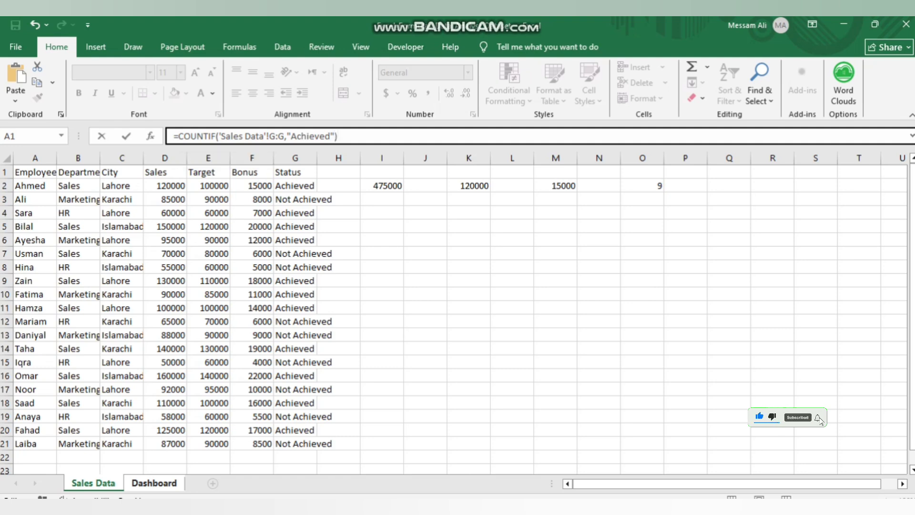
Extend the B6 formula with a division by COUNTA of Sales Data column A and try to enter it.
text(/)
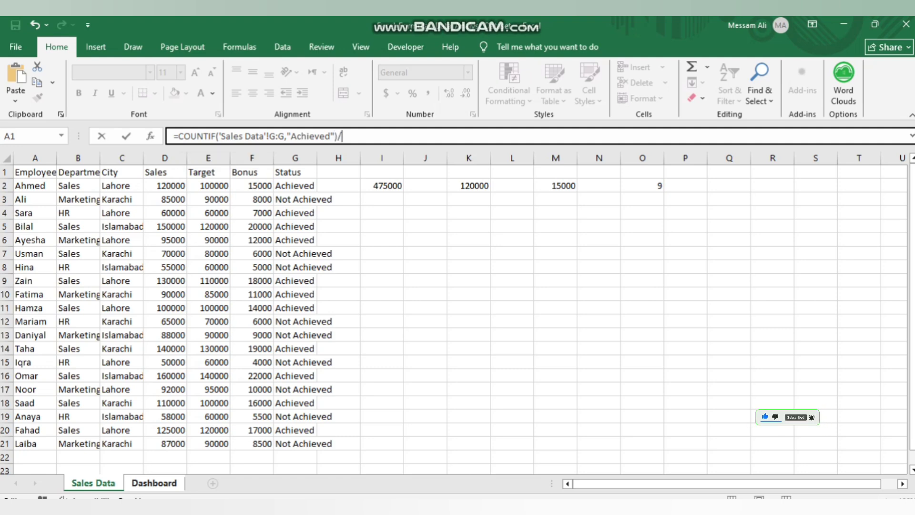
text(Count)
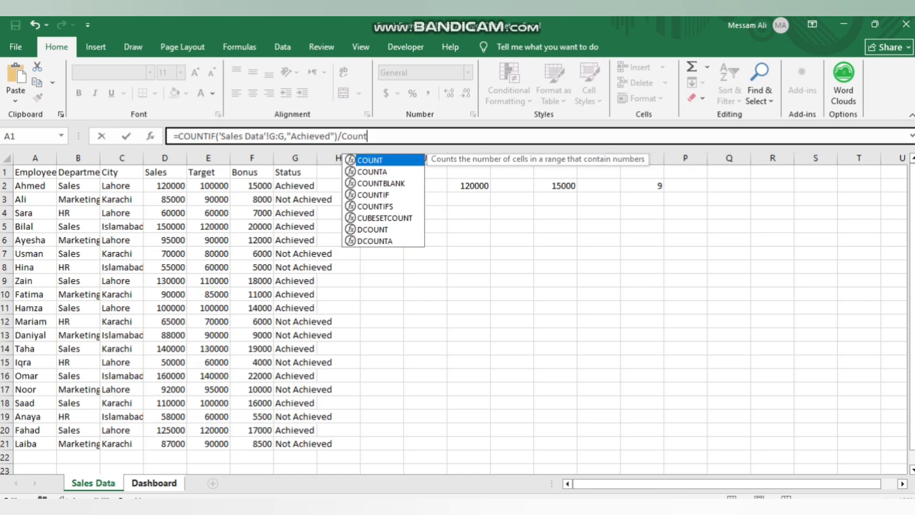
key(Down)
key(Tab)
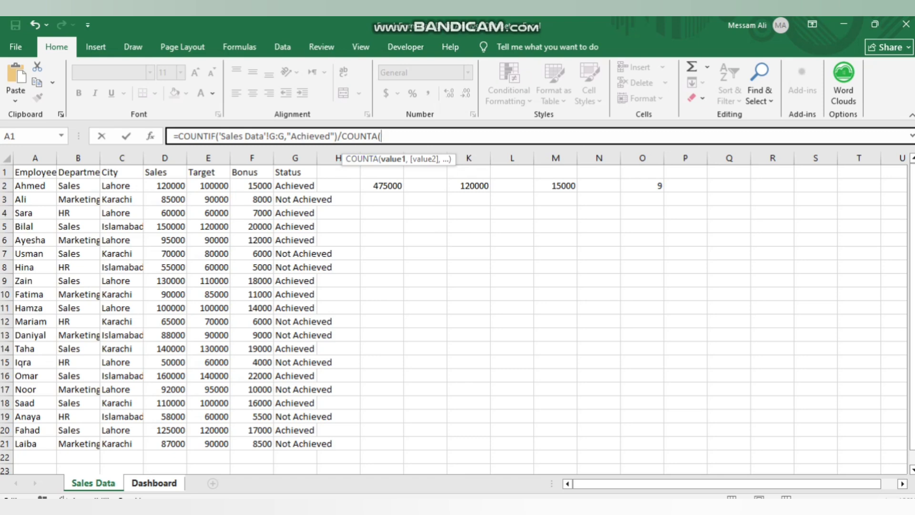
text('S)
text(ales Data)
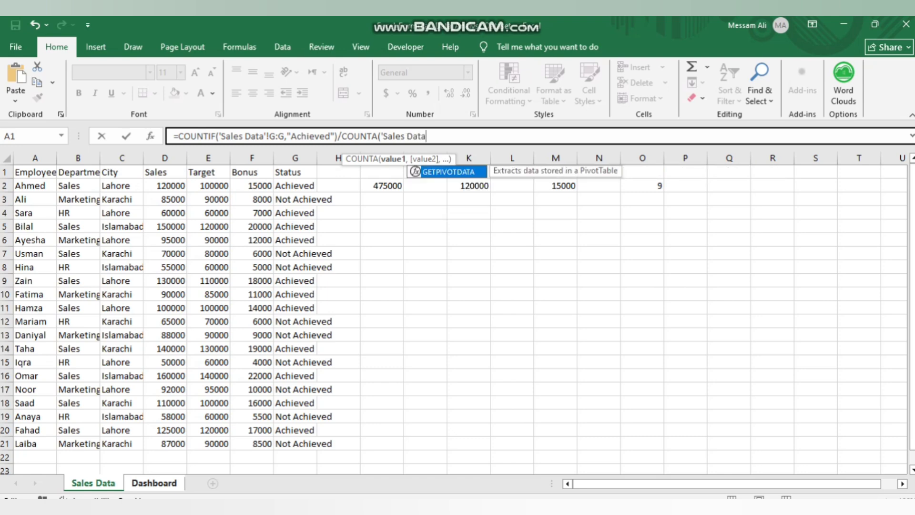
text(')
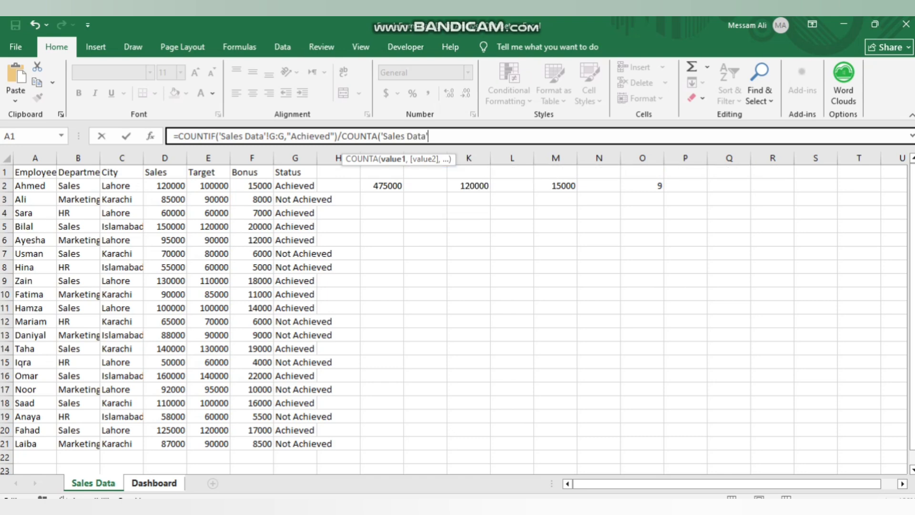
text(!)
click(35, 158)
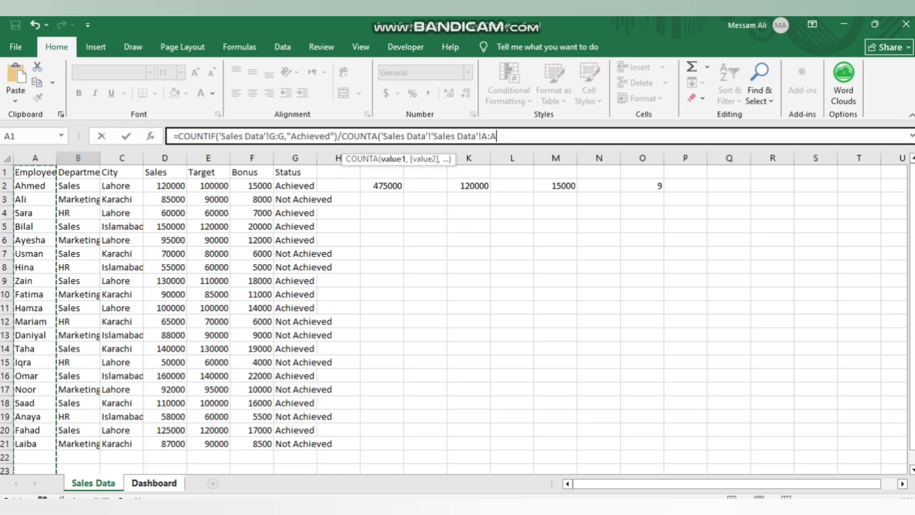
text())
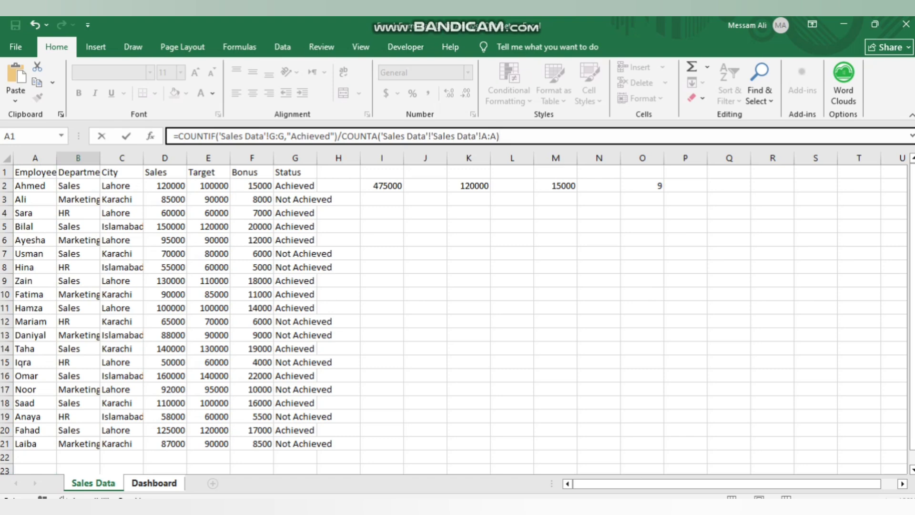
key(Return)
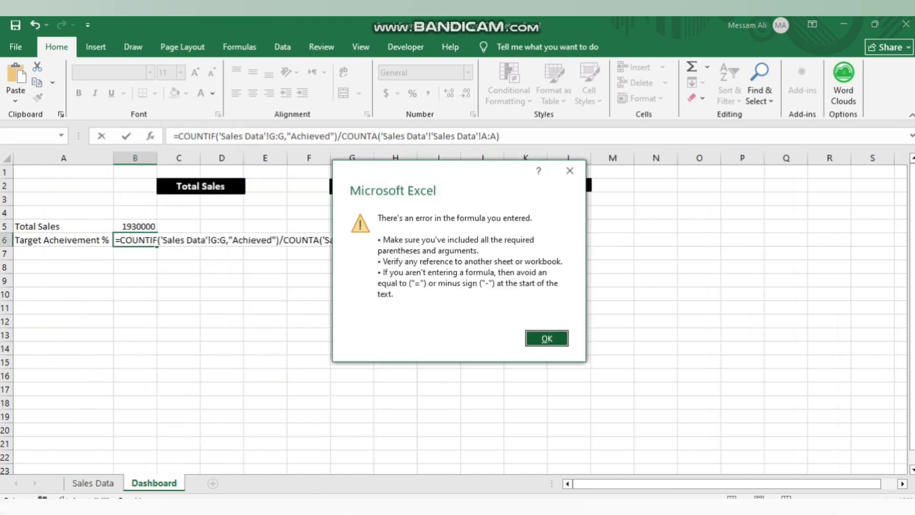
key(Return)
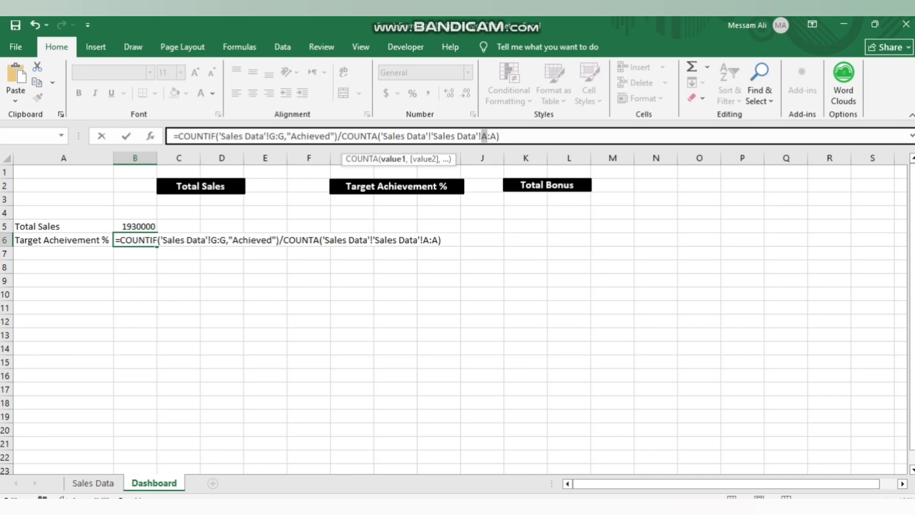
Remove the duplicated sheet reference so B6 holds =COUNTIF('Sales Data'!G:G,"Achieved")/COUNTA('Sales Data'!A:A).
key(End)
key(shift+Left)
key(shift+Left)
key(shift+Left)
key(shift+Left)
key(shift+Left)
key(shift+Left)
key(shift+Left)
key(shift+Left)
key(shift+Left)
key(shift+Left)
key(shift+Left)
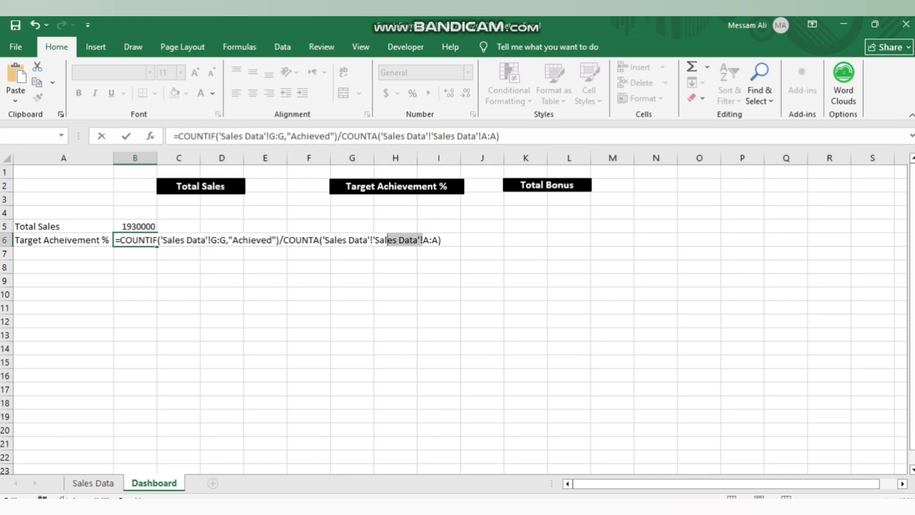
key(BackSpace)
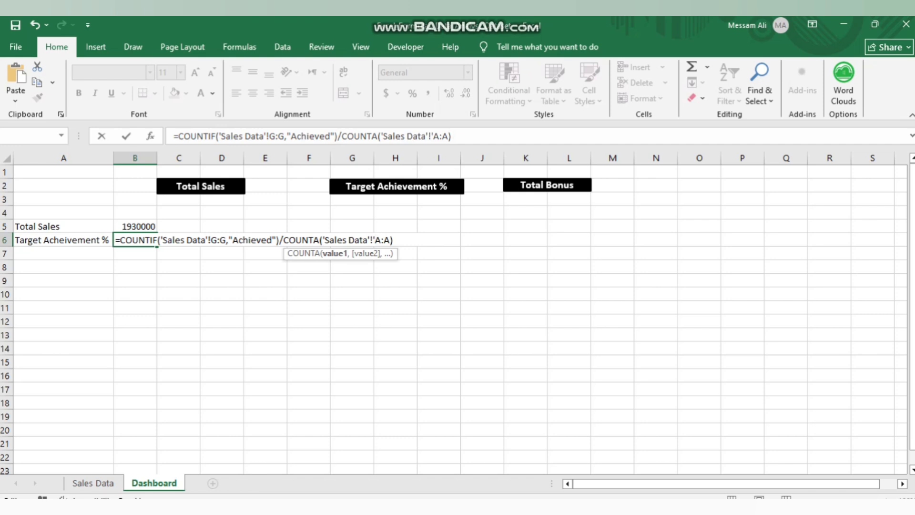
key(BackSpace)
key(Return)
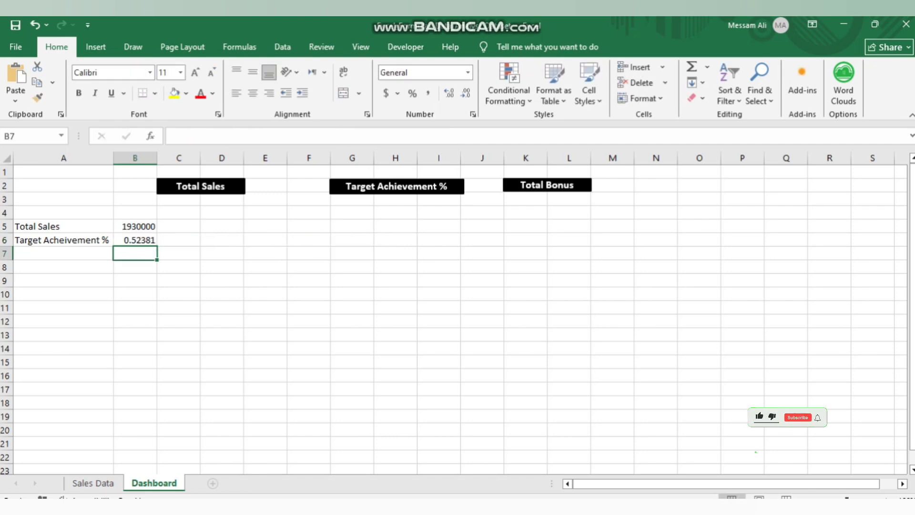
Format cell B6 as a percentage with no decimal places.
key(Up)
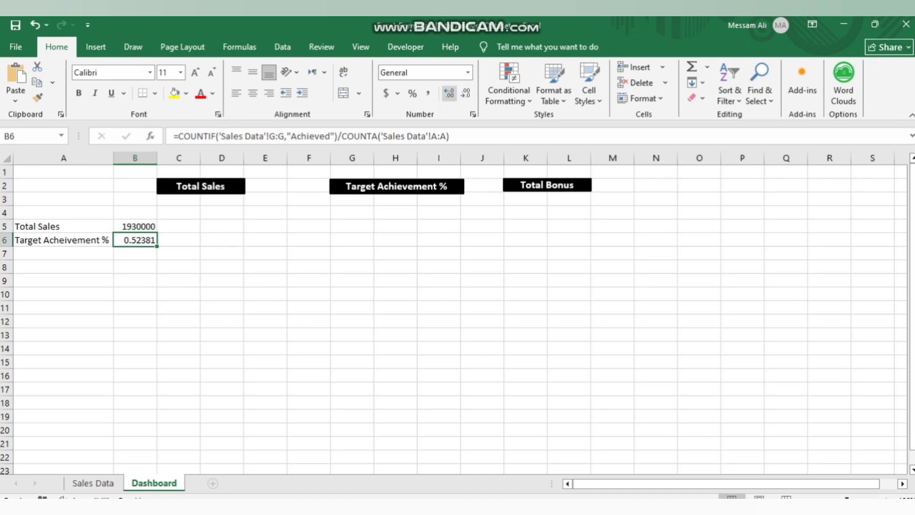
click(469, 72)
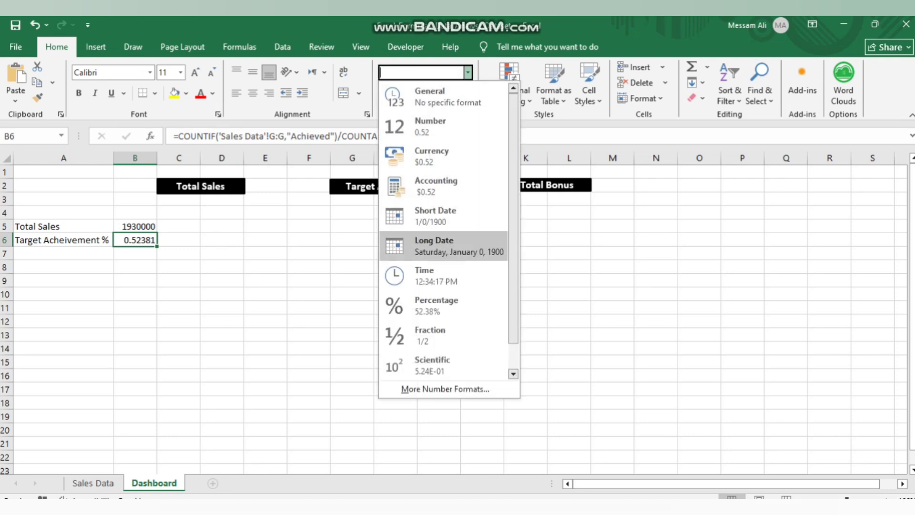
key(Return)
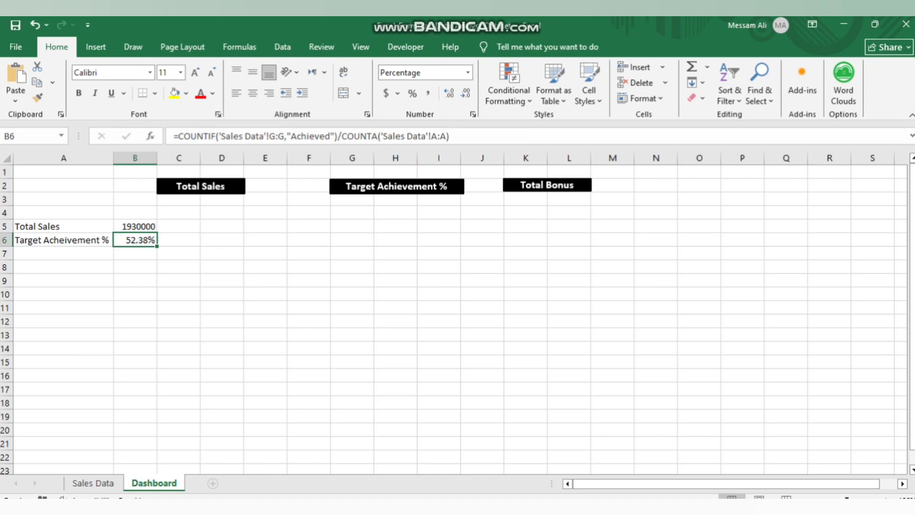
click(466, 93)
click(466, 93)
Enter the label "Total Bonus" in cell A7 and the total of the Sales Data bonuses in B7.
click(64, 254)
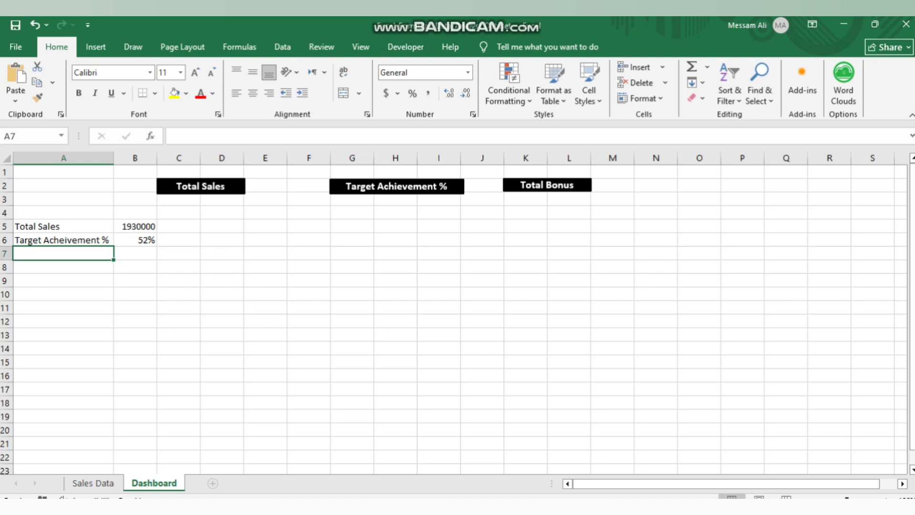
key(F2)
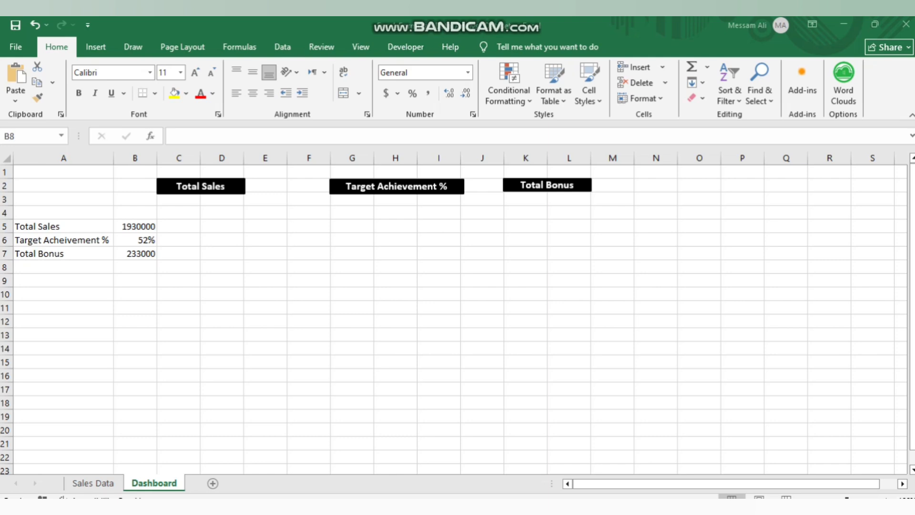
click(64, 266)
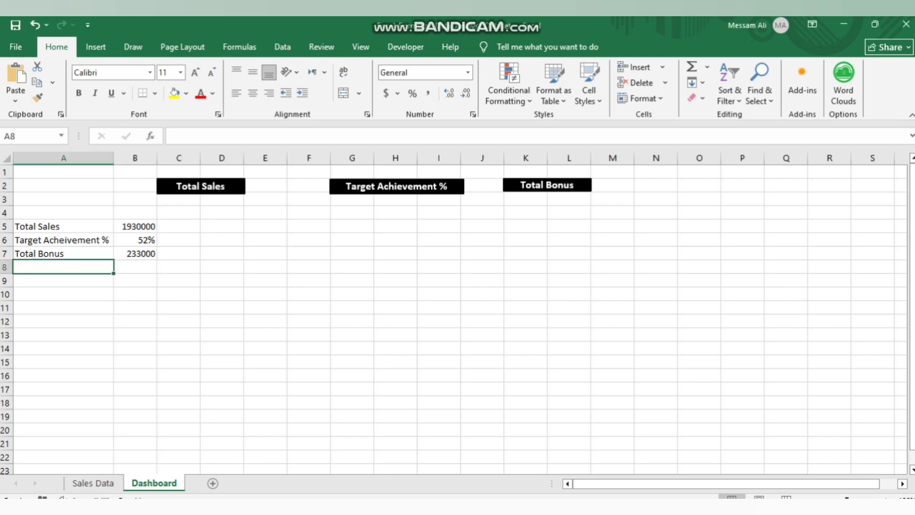
Enter the label "City Based Sales" in cell A8 below Total Bonus.
key(F2)
text(C)
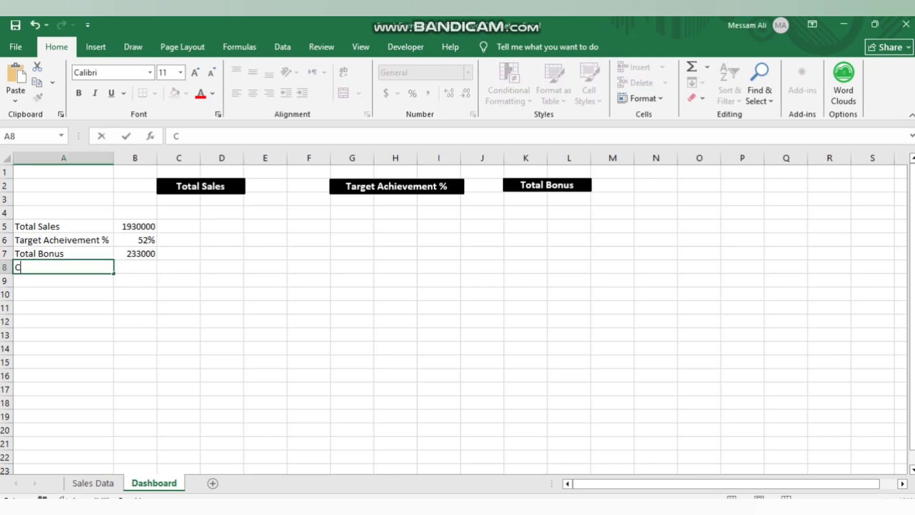
text(ity Based )
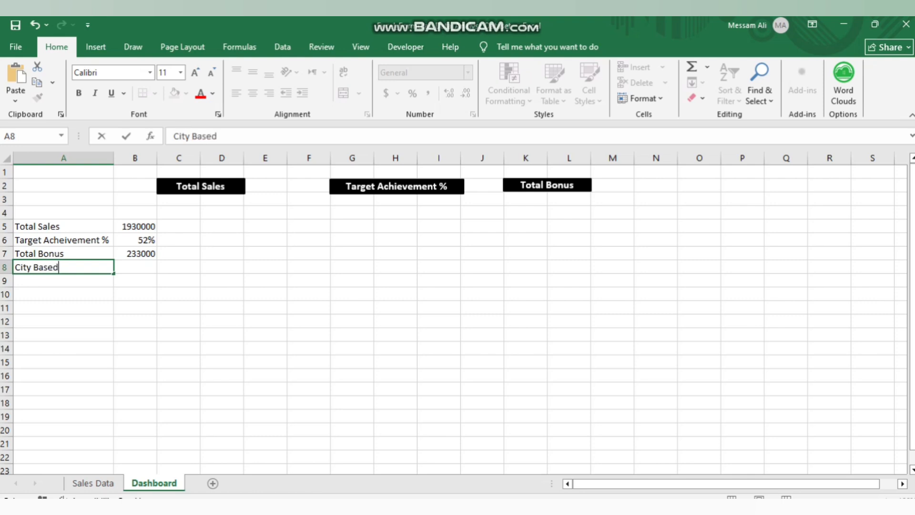
text(Sales)
key(Tab)
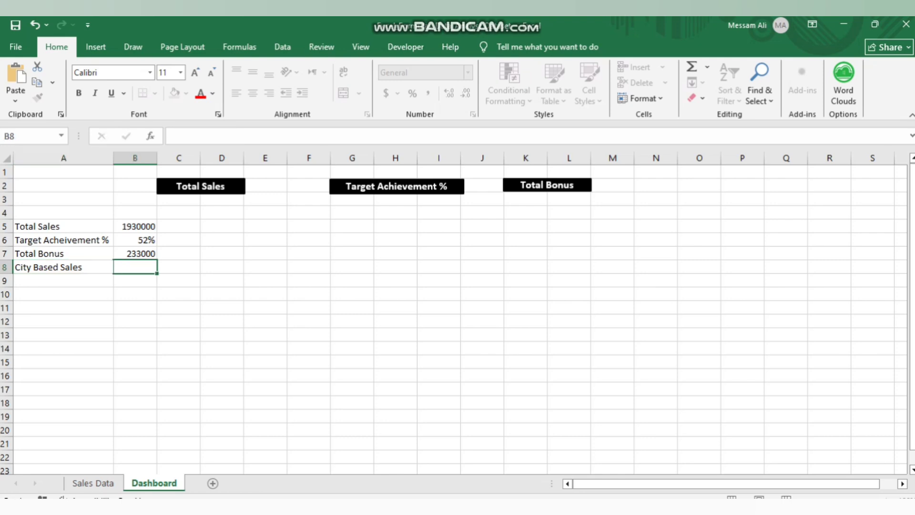
Enter =SUMIFS('Sales Data'!D:D,'Sales Data'!C:C,'Sales Data'!C2) in cell B8 to total the sales of the city Lahore.
text(=)
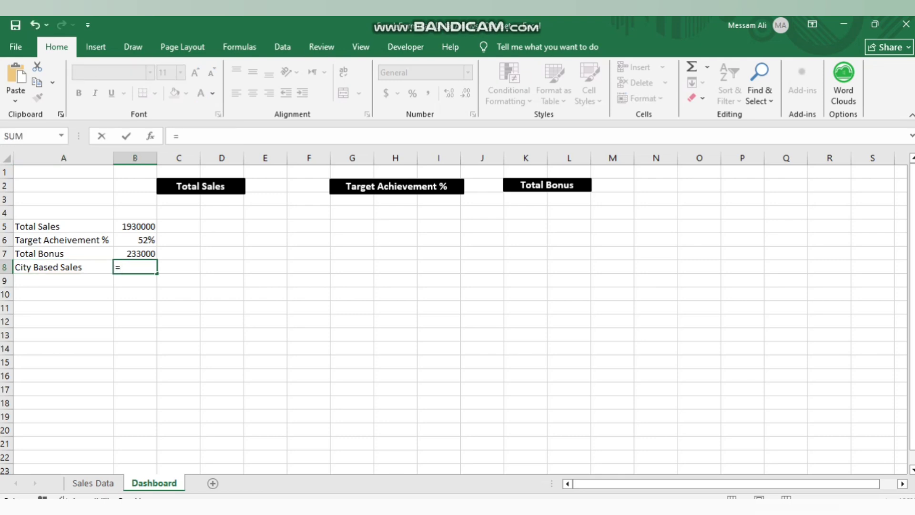
text(Sumifs)
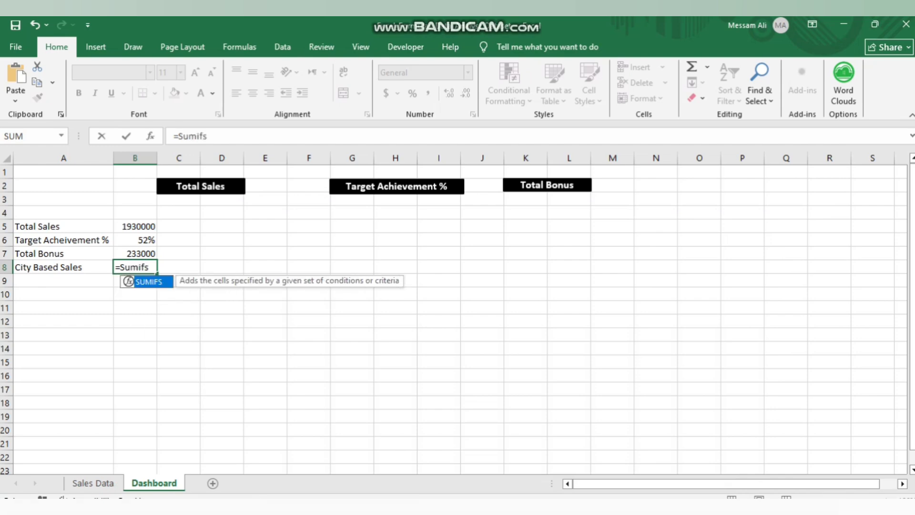
key(Tab)
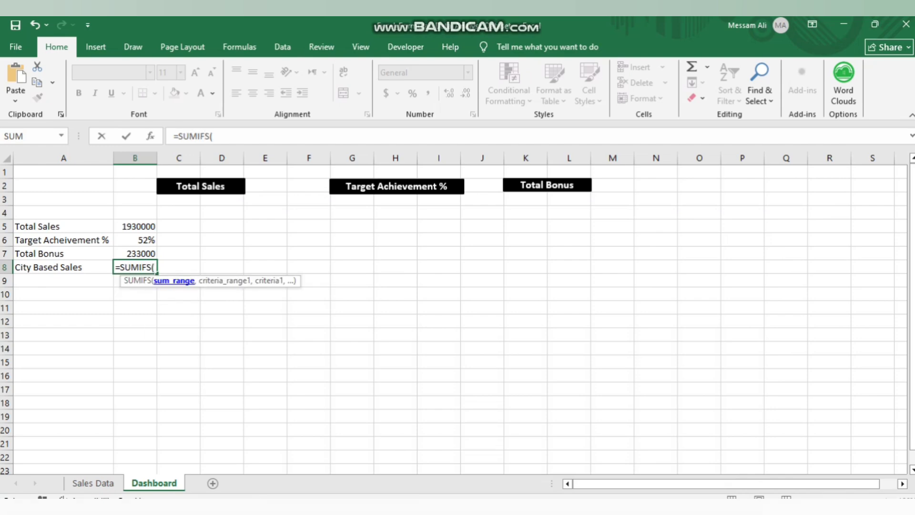
click(93, 483)
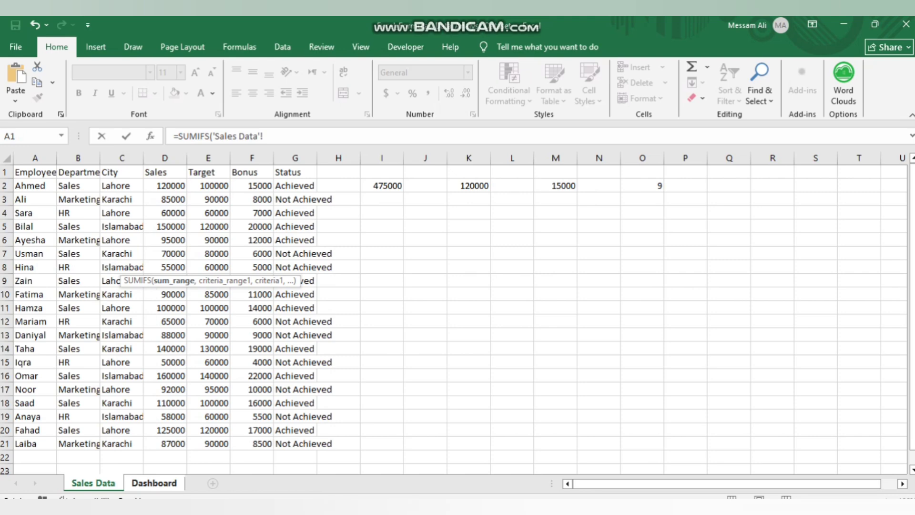
click(165, 158)
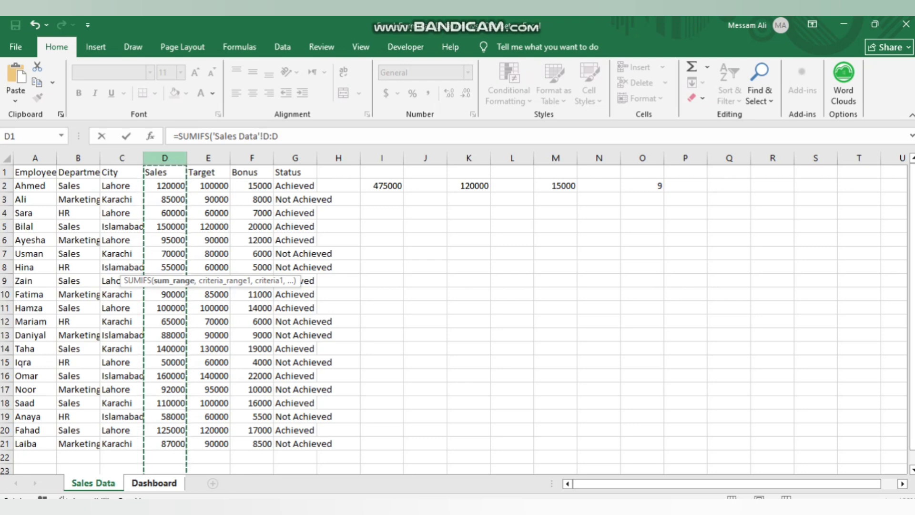
text(,)
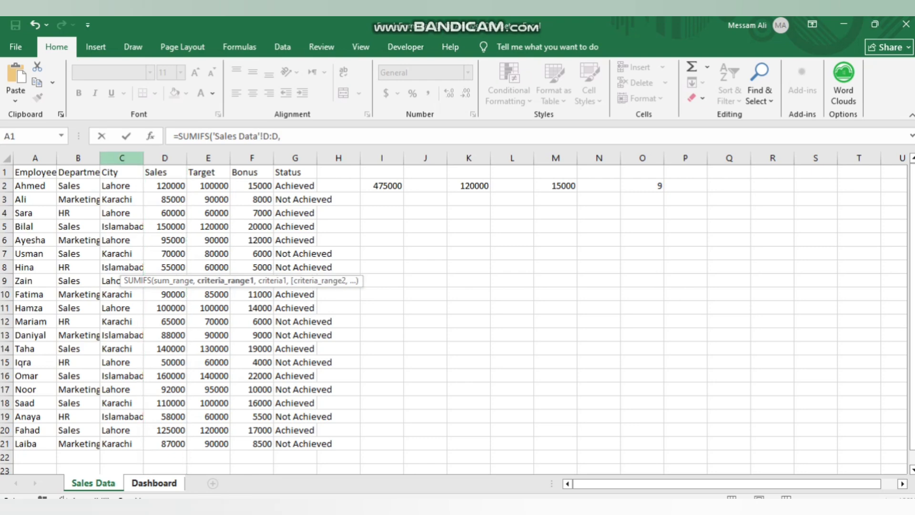
click(121, 158)
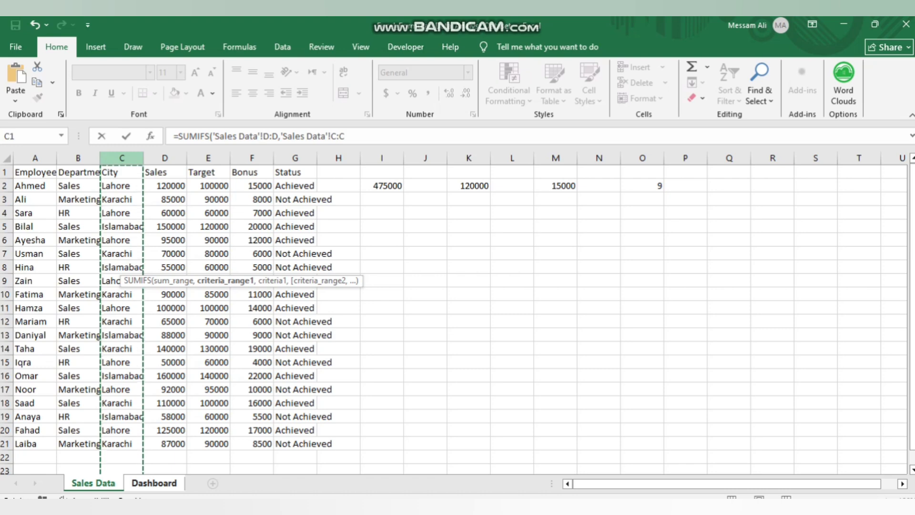
text(,)
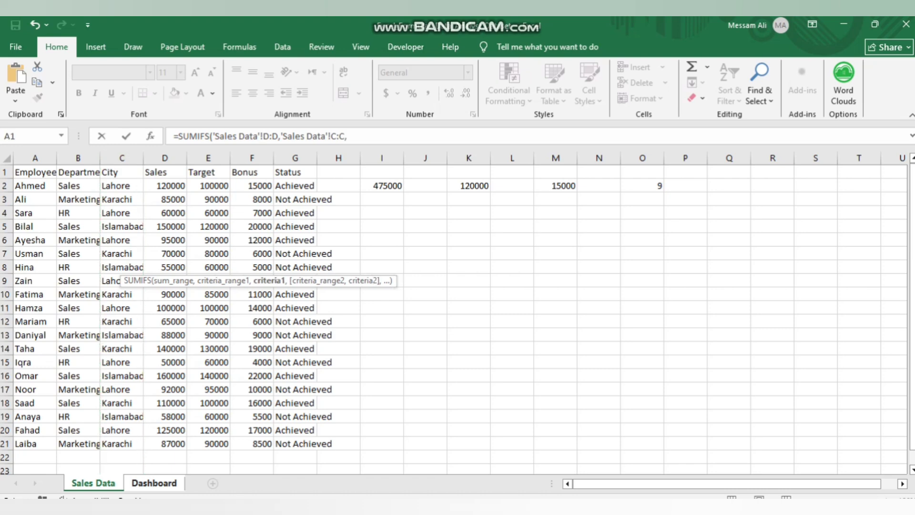
click(122, 185)
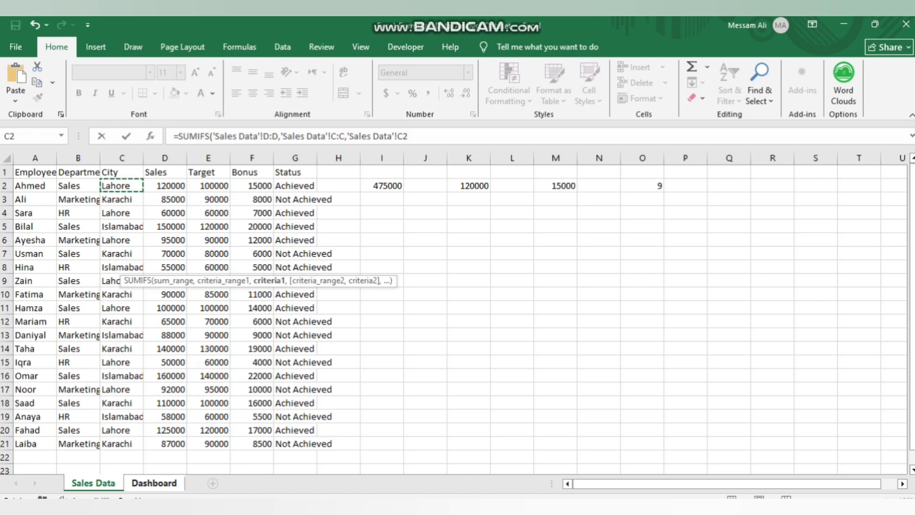
text())
key(Return)
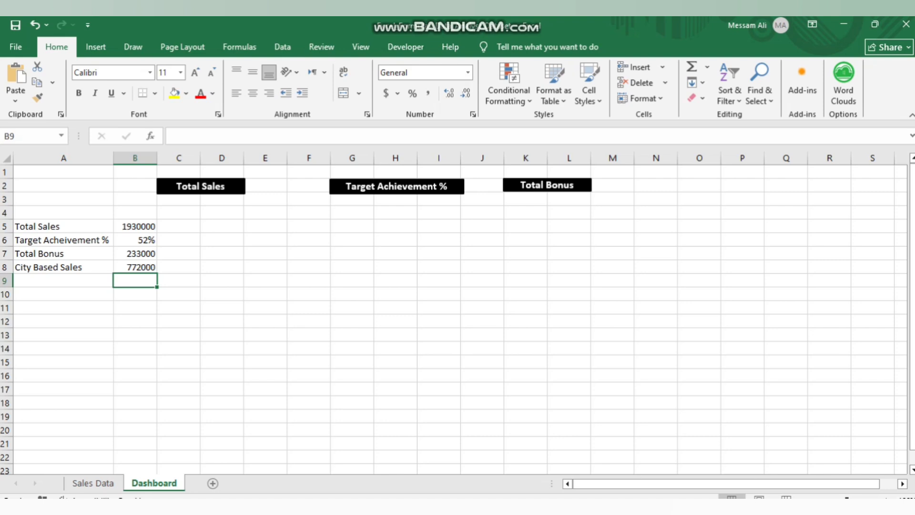
Insert a 2-D clustered column chart from the summary table in A5:B8.
click(63, 240)
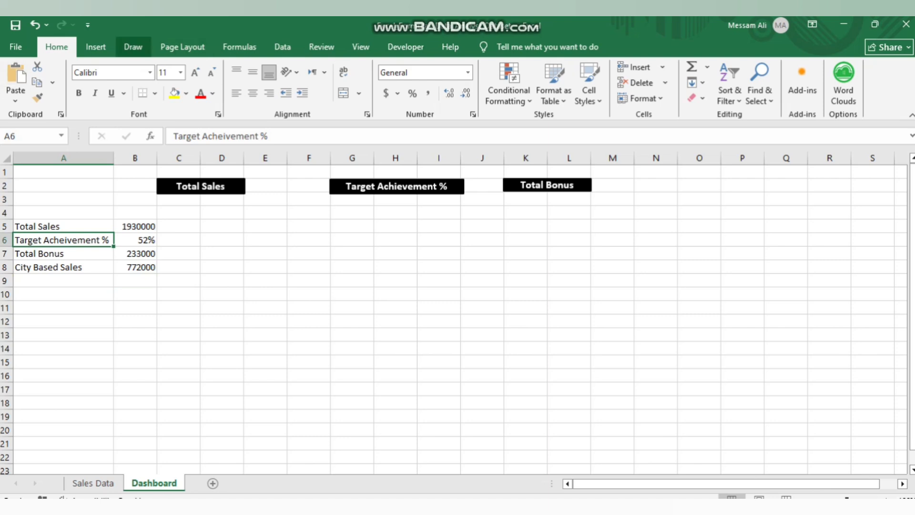
click(96, 47)
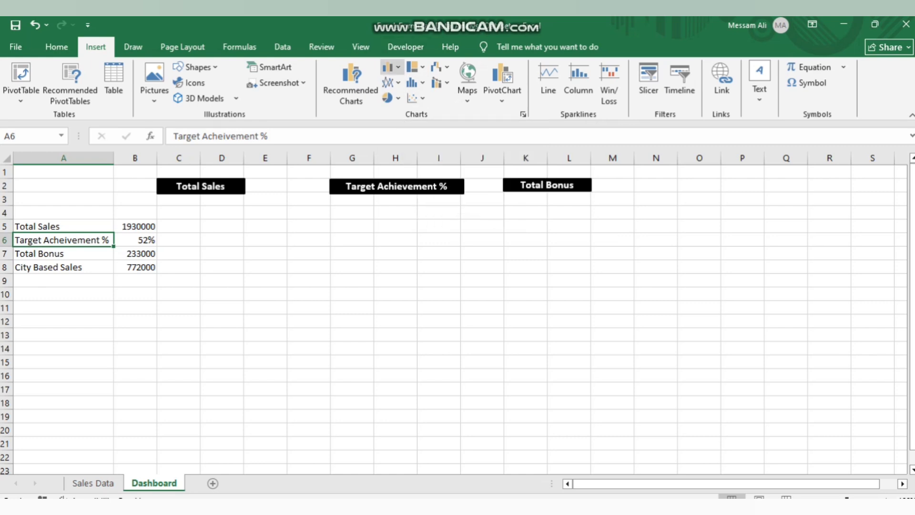
click(390, 66)
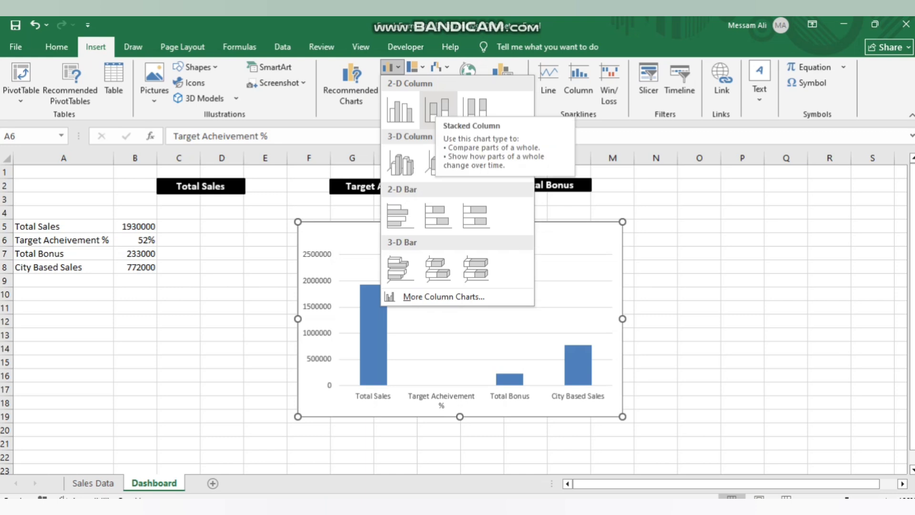
click(400, 110)
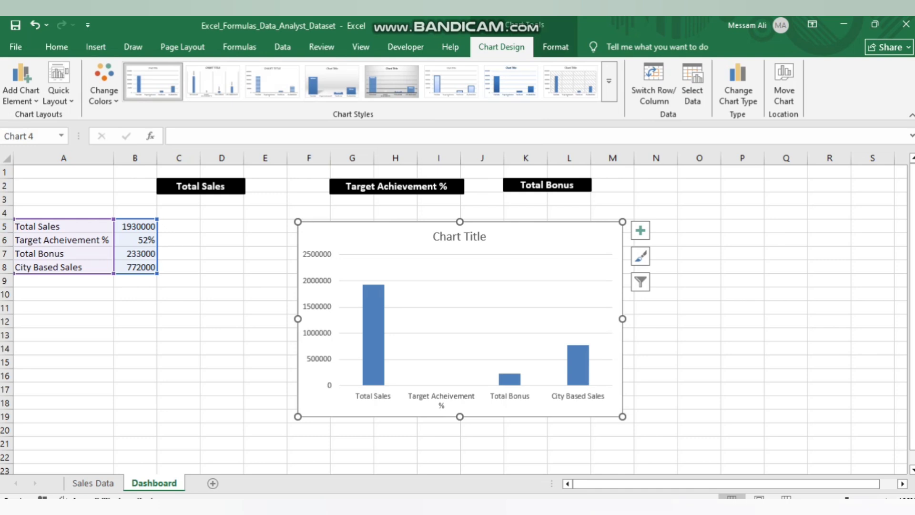
Recolor the chart with the colorful palette that starts with orange and apply the chart style with a dark gray background and beveled columns.
mouse_move(379, 313)
click(58, 93)
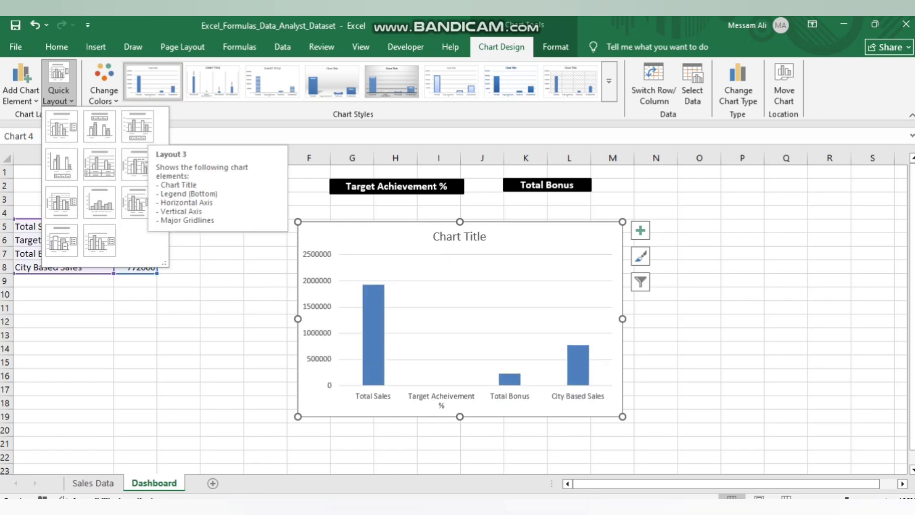
click(104, 93)
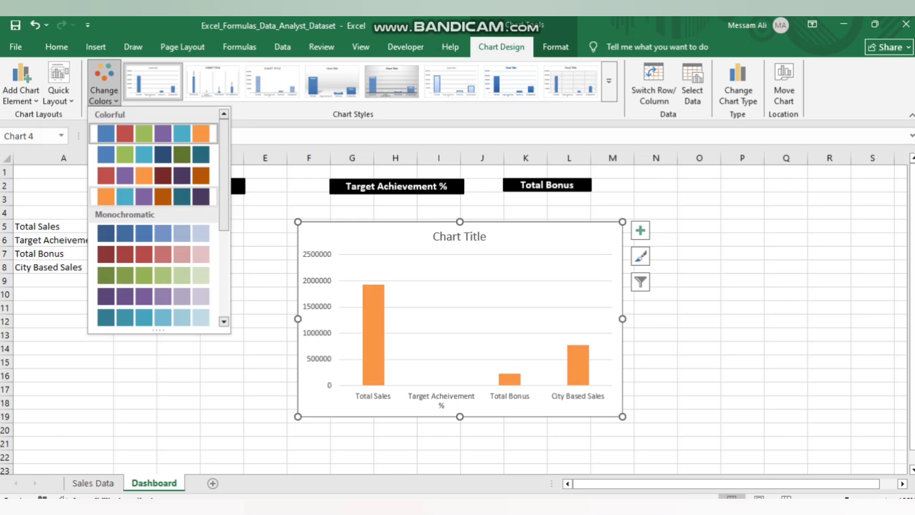
click(109, 196)
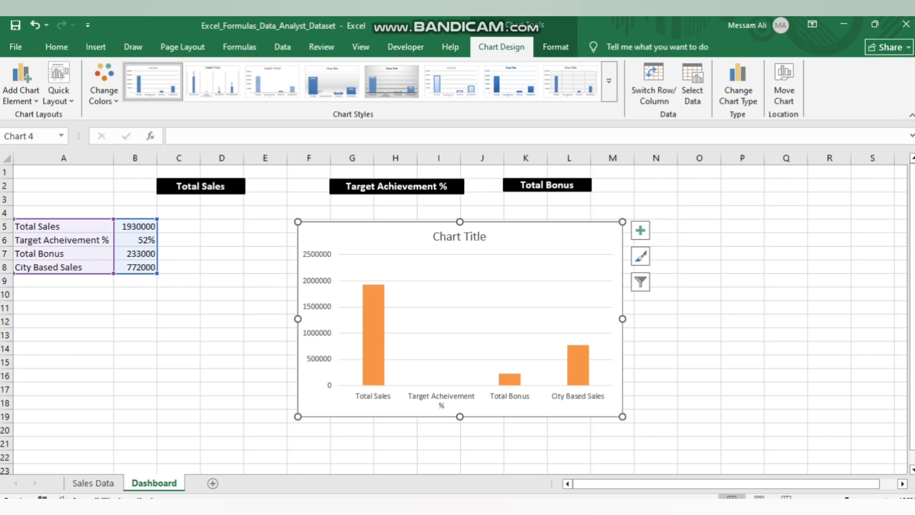
click(609, 81)
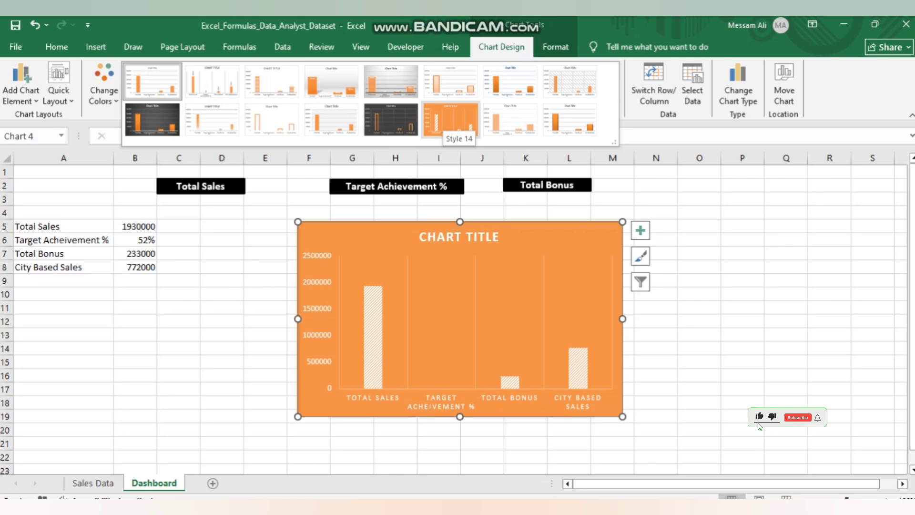
click(153, 120)
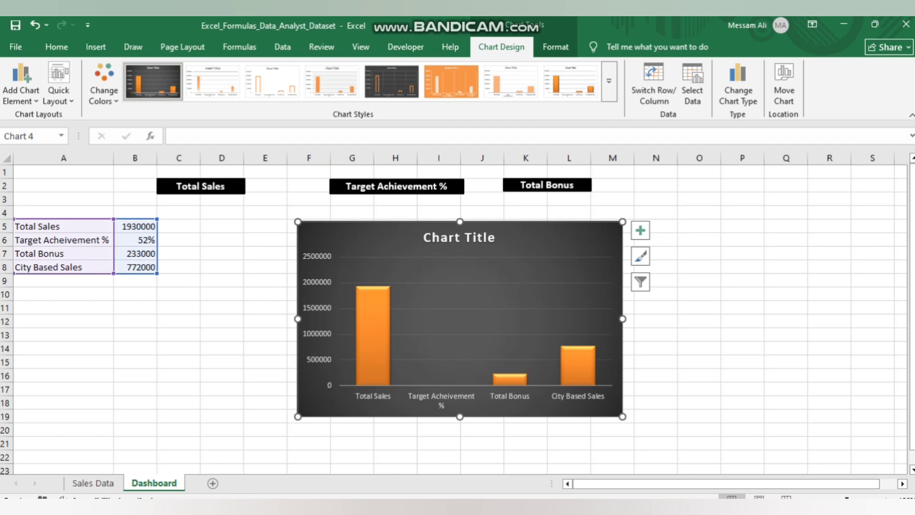
Remove the gridlines from the column chart.
click(656, 240)
click(605, 233)
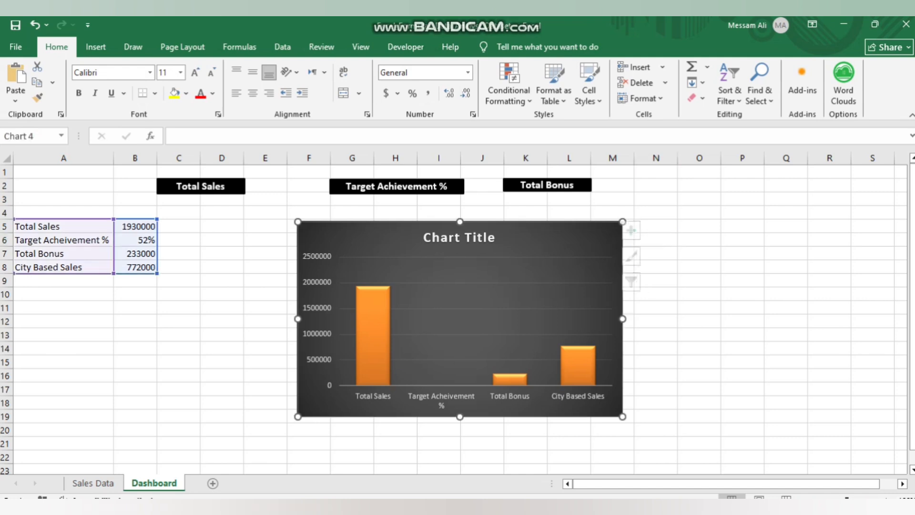
click(640, 230)
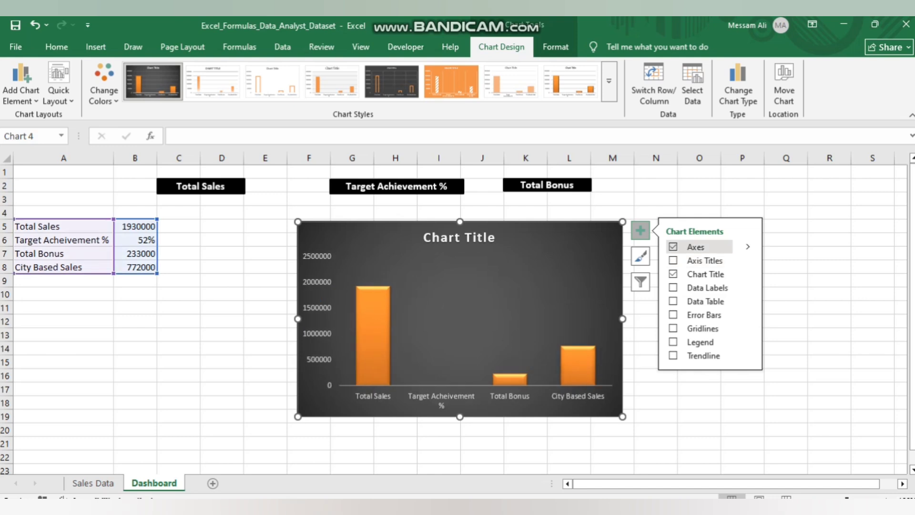
click(673, 246)
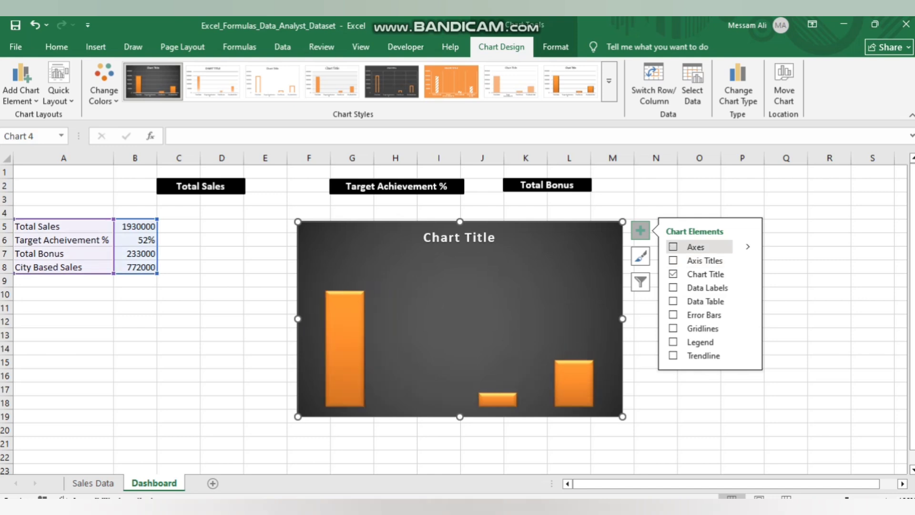
key(ctrl+z)
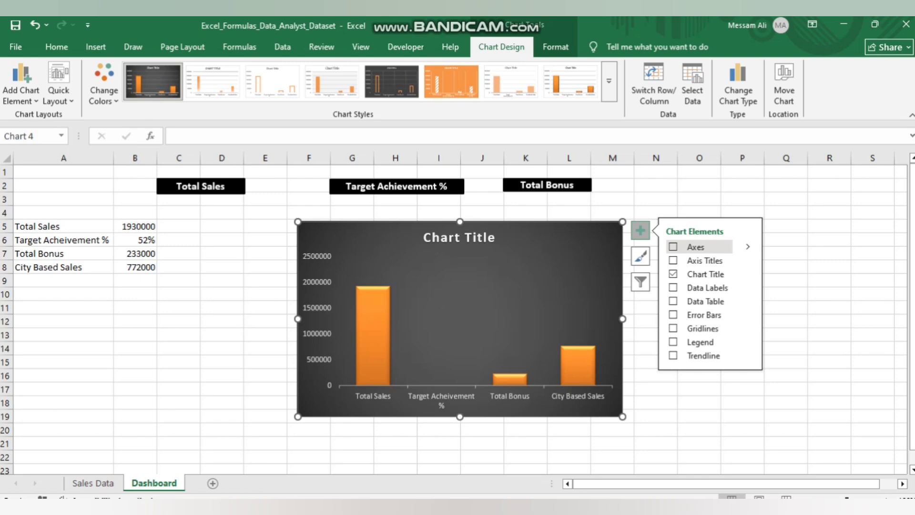
click(673, 247)
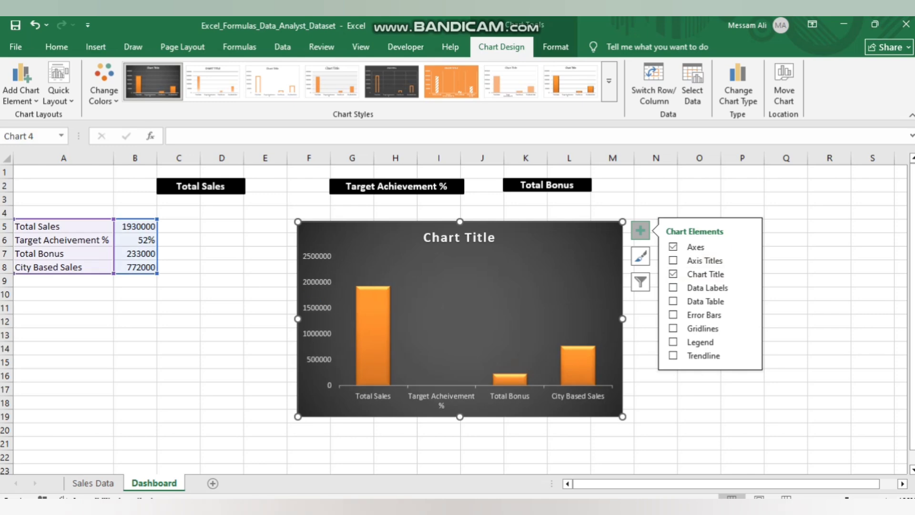
Replace the chart's placeholder title with "sales Dashboard".
double_click(472, 241)
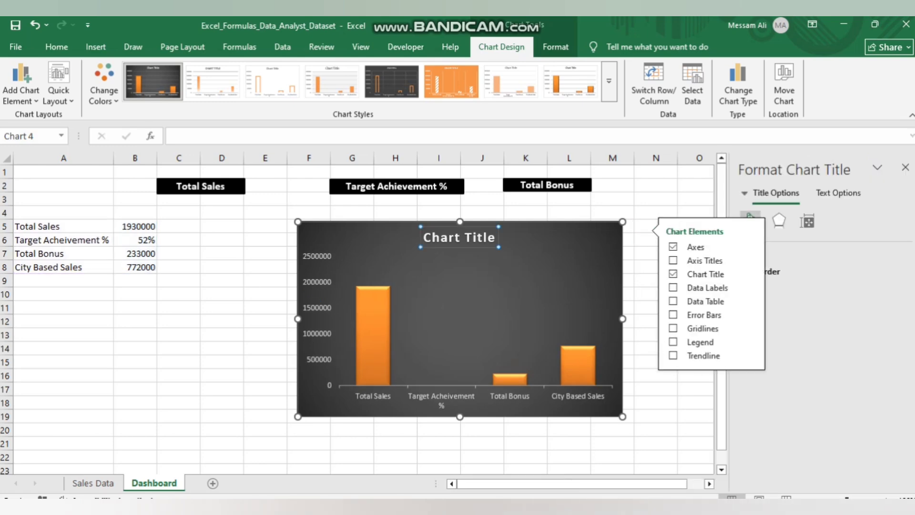
triple_click(459, 238)
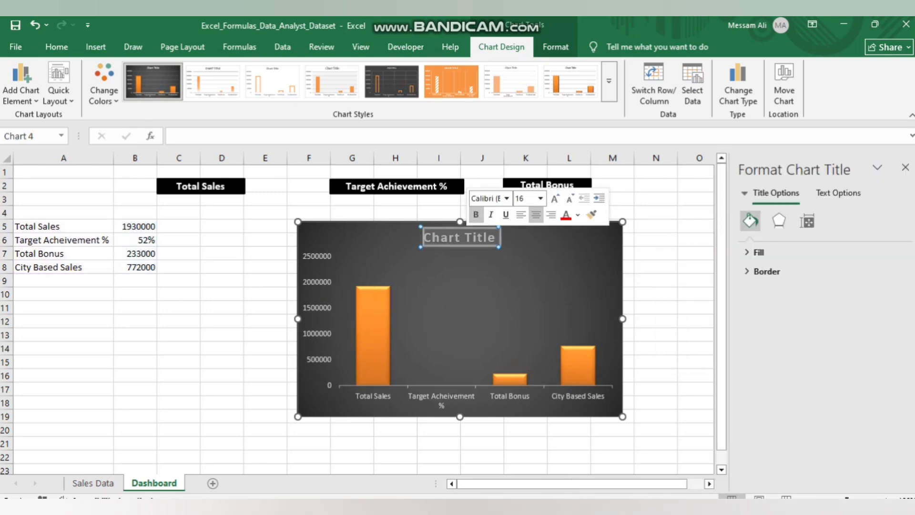
key(Delete)
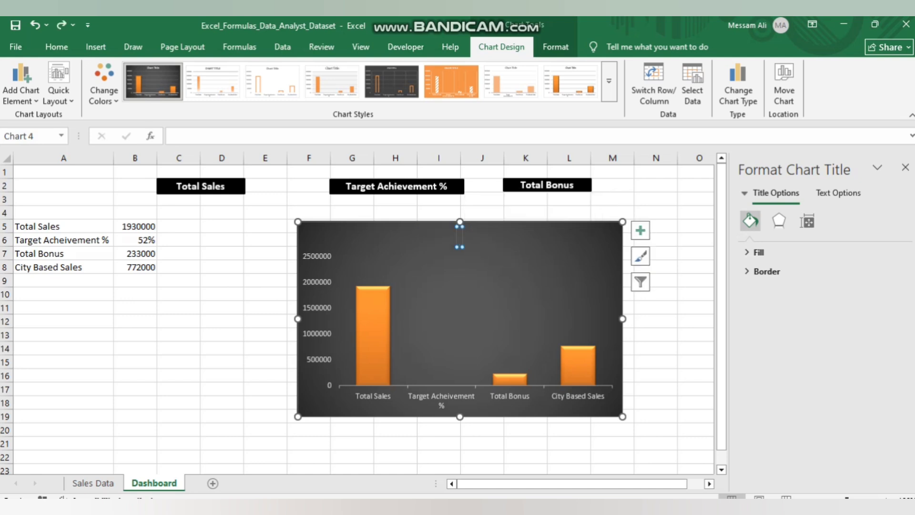
text(s)
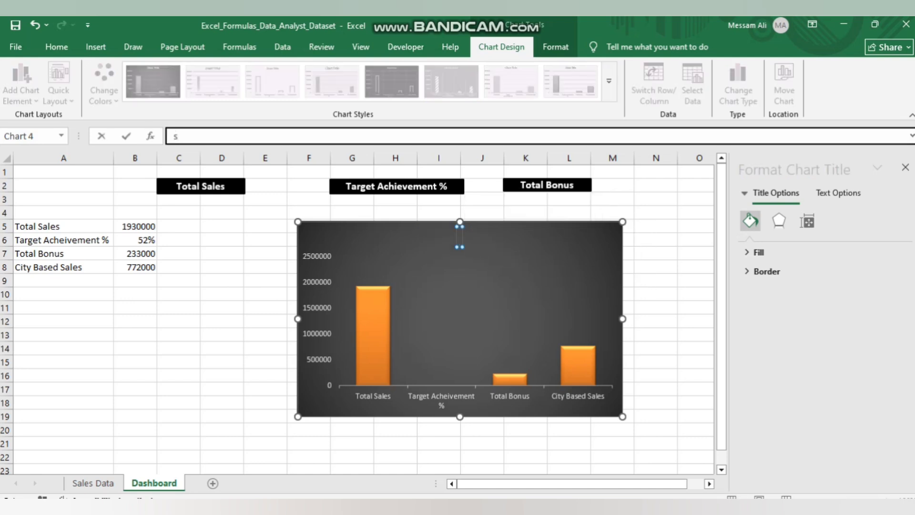
key(Return)
click(461, 237)
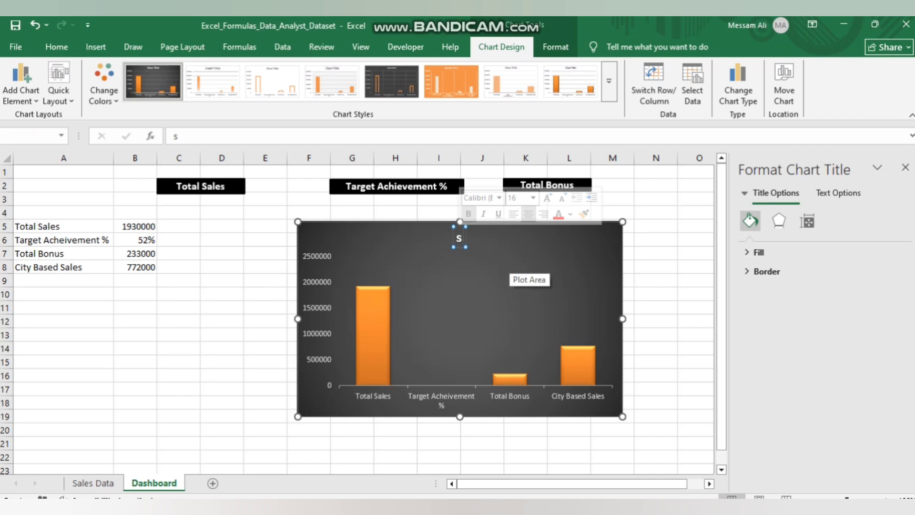
text(ales)
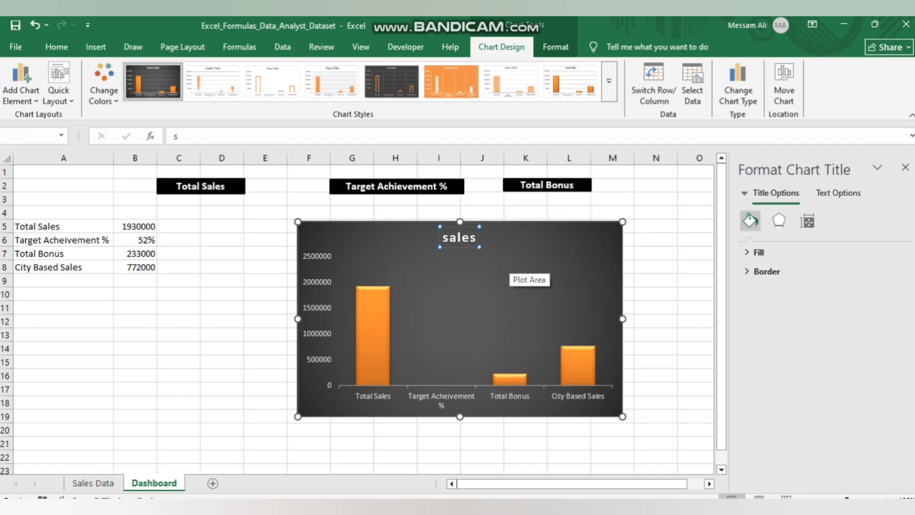
text( Dash board)
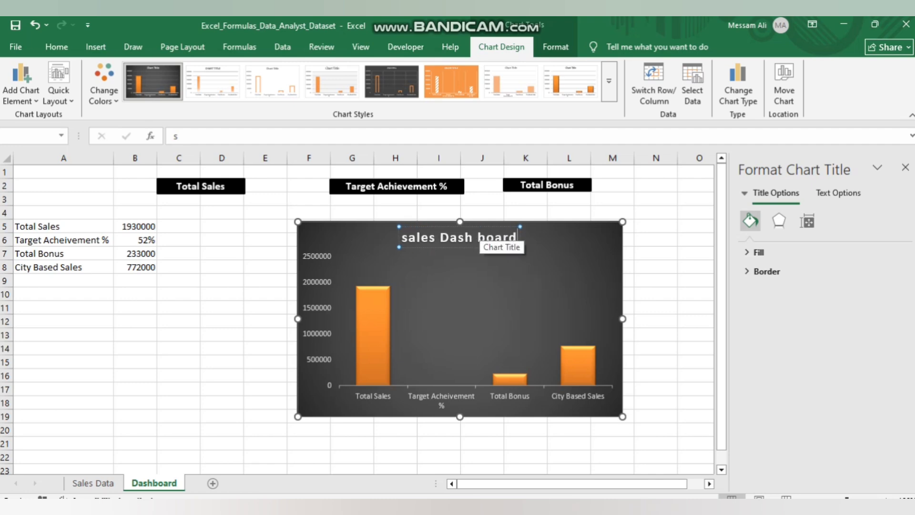
click(475, 237)
key(BackSpace)
click(458, 286)
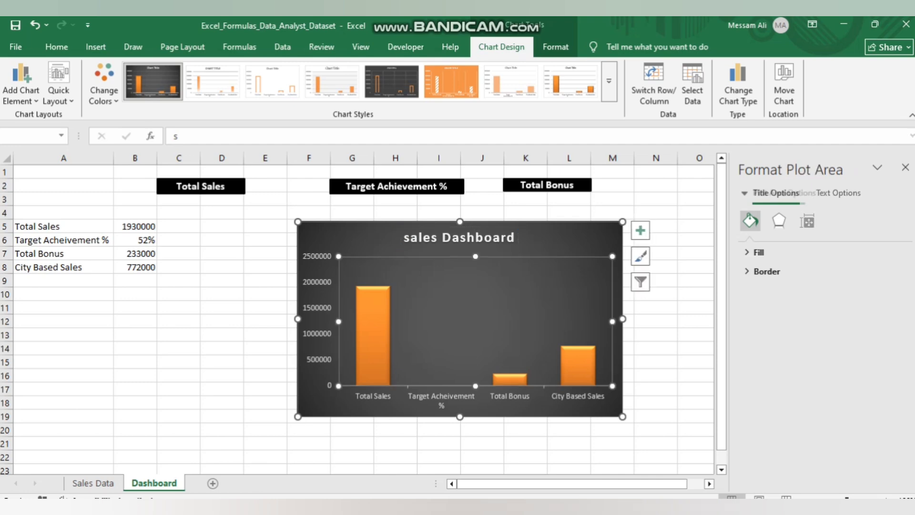
Undo the column chart's title text and the removal of its gridlines.
click(265, 321)
click(596, 234)
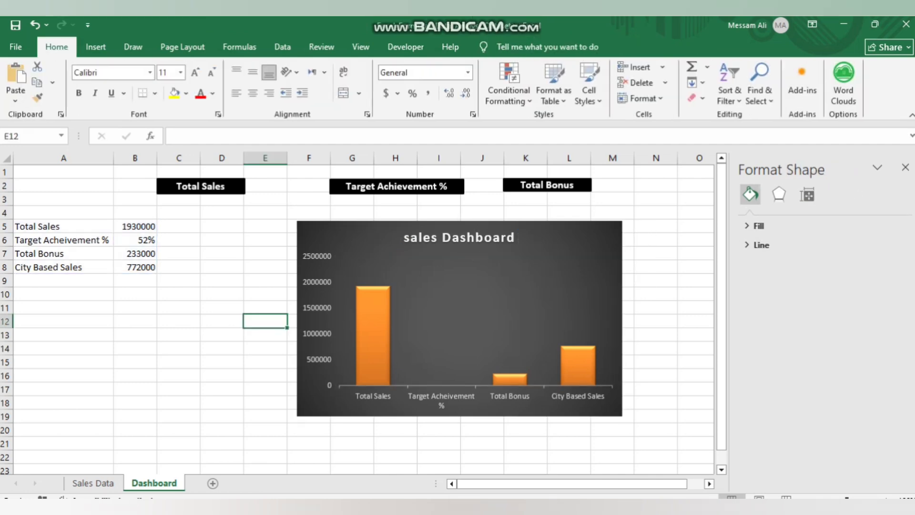
key(ctrl+z)
key(ctrl+z)
key(ctrl+z)
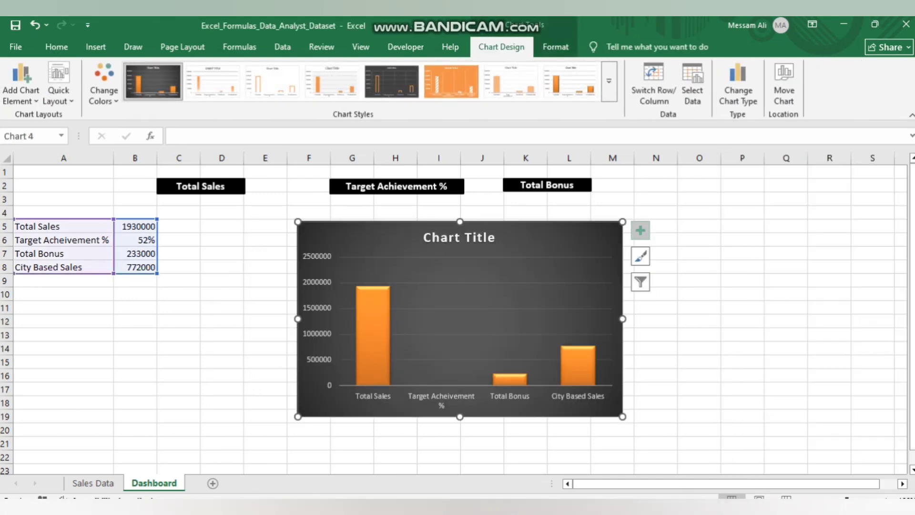
Try hiding the column chart's gridlines and axes, and restore both elements.
click(656, 240)
click(611, 233)
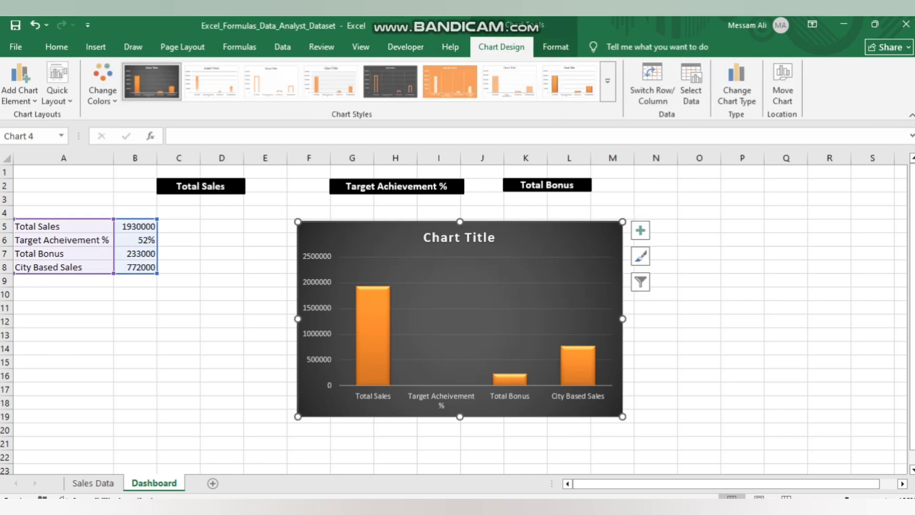
click(641, 230)
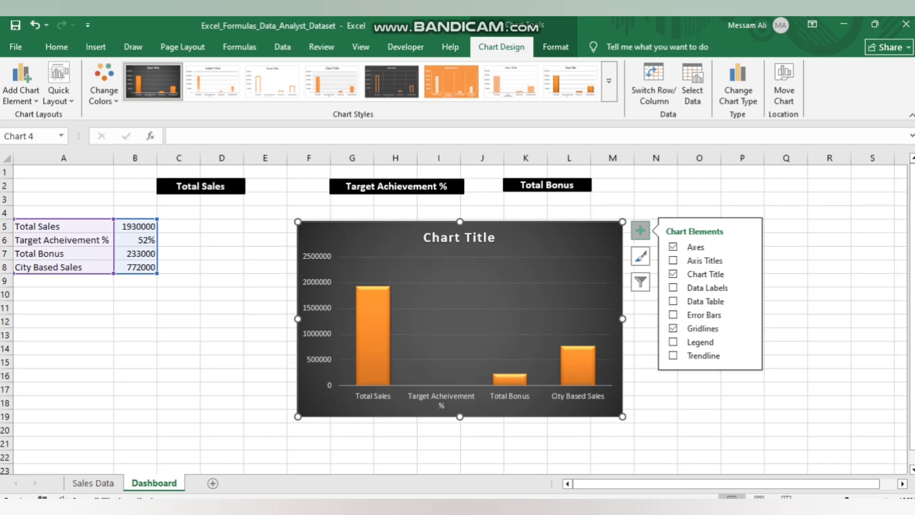
click(673, 329)
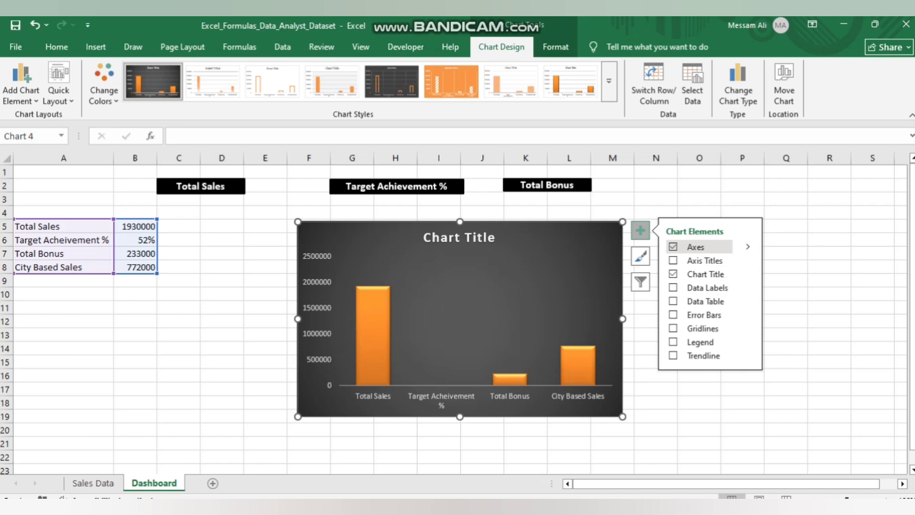
click(672, 247)
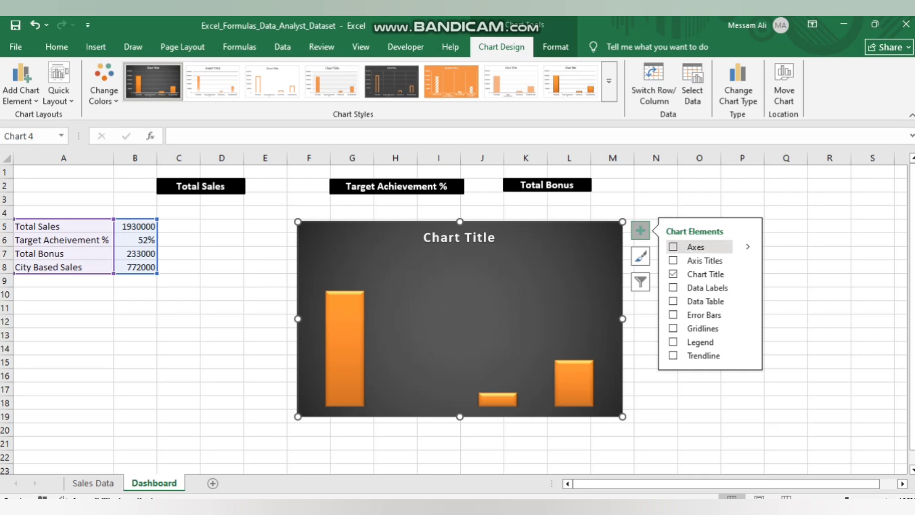
click(673, 246)
click(656, 240)
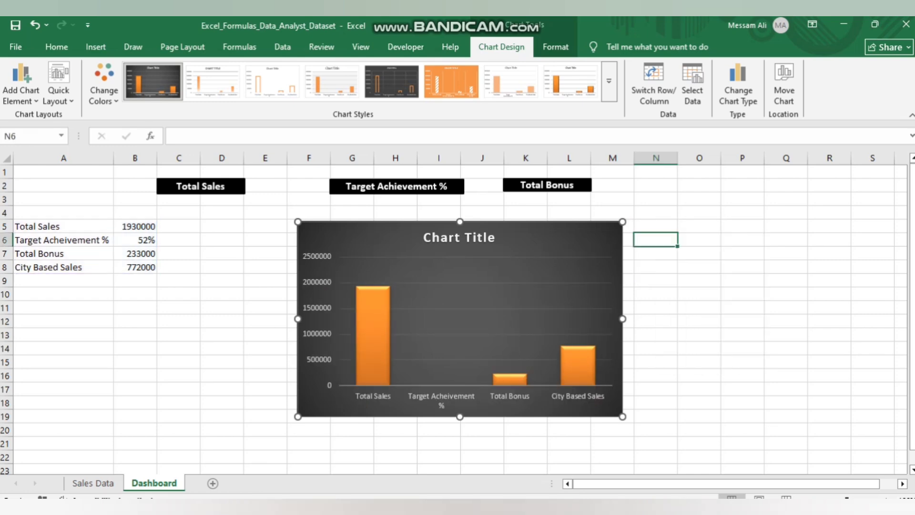
Select the column chart and open its chart element options.
click(596, 248)
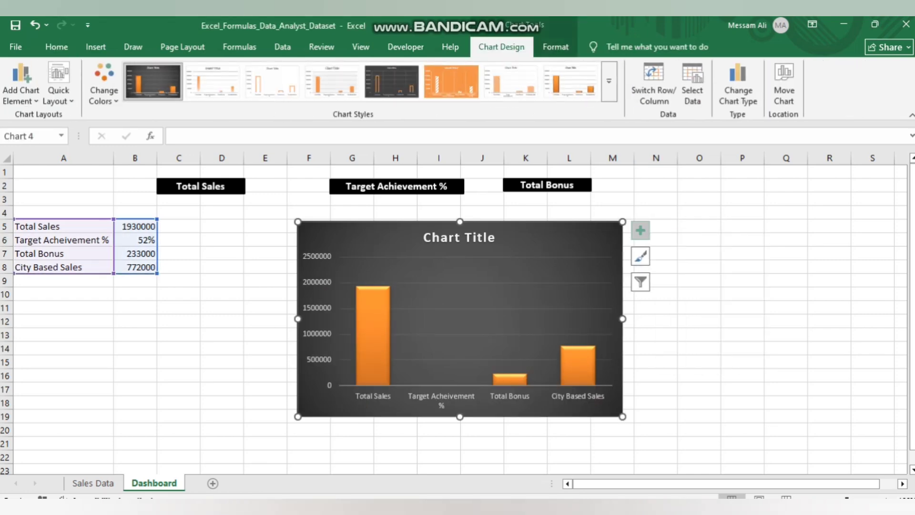
click(641, 231)
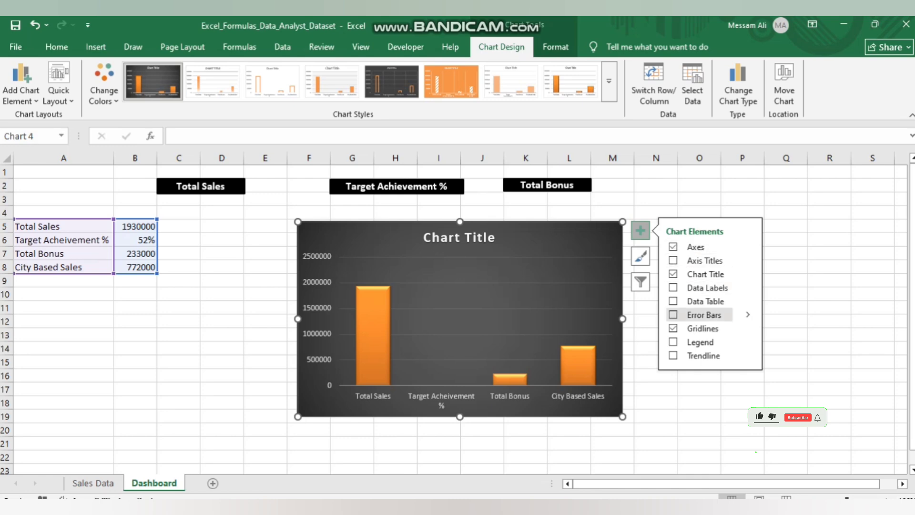